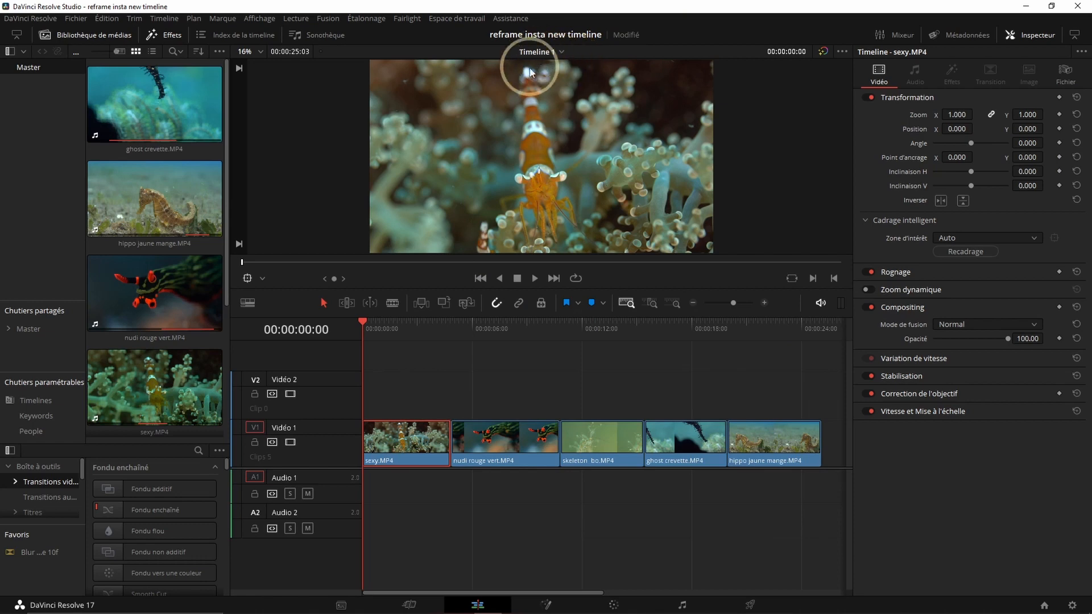
Step: Set up a new timeline named "insta" that does not use the project settings
{"action": "left_click", "coordinate": [94, 156]}
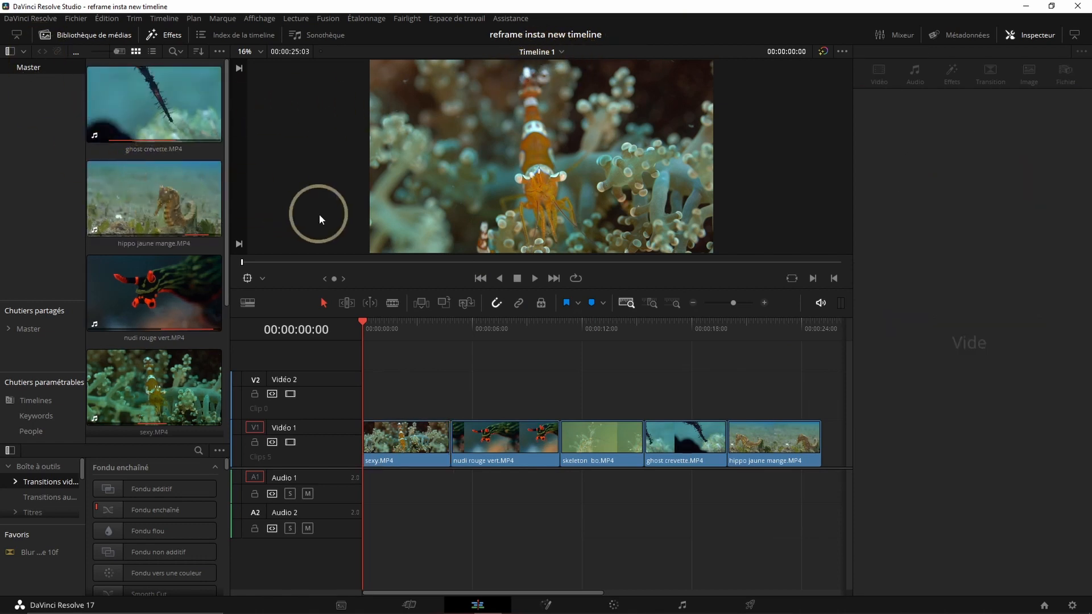
{"action": "left_click", "coordinate": [76, 19]}
{"action": "left_click", "coordinate": [97, 67]}
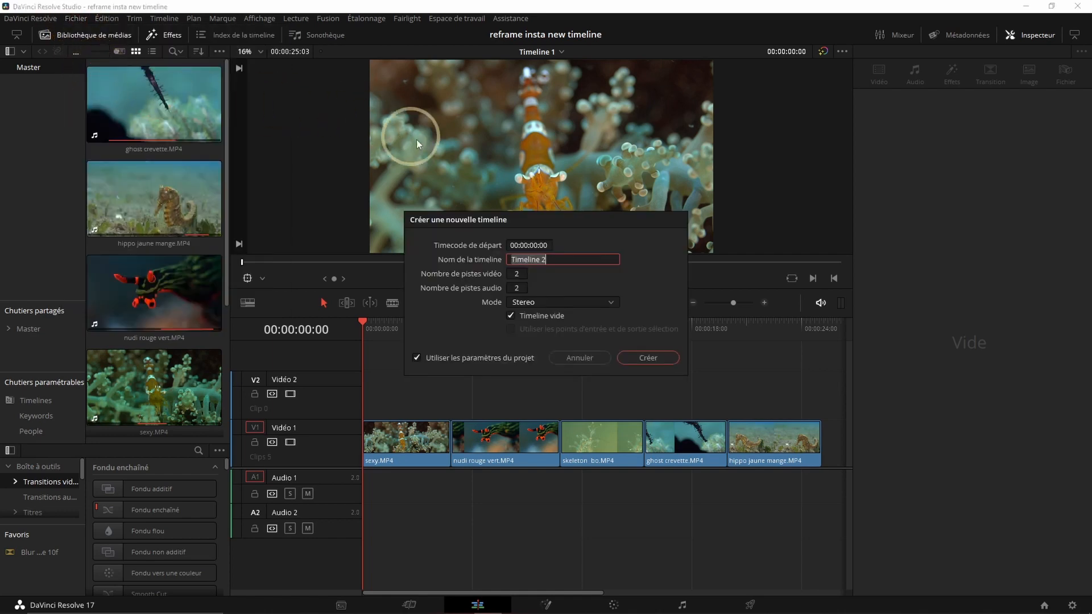
{"action": "left_click", "coordinate": [547, 261]}
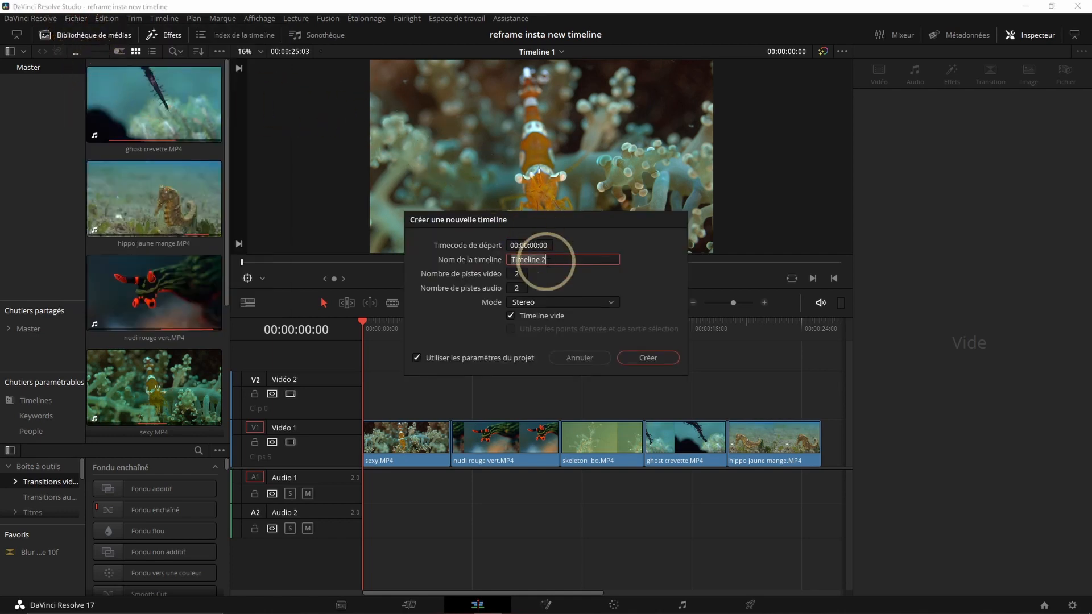
{"action": "type", "text": "insta"}
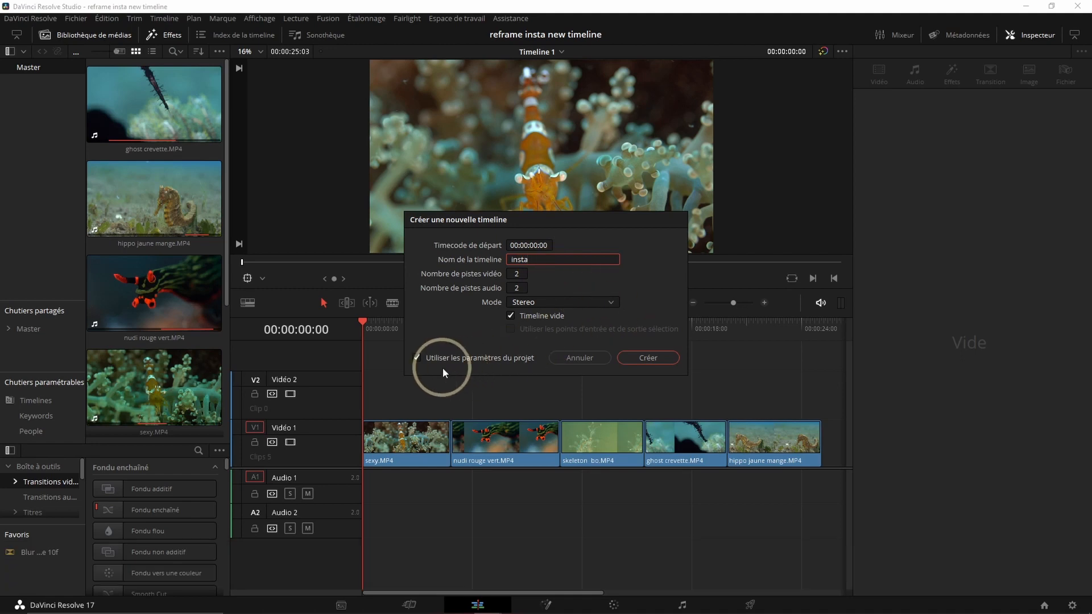
{"action": "left_click", "coordinate": [417, 357]}
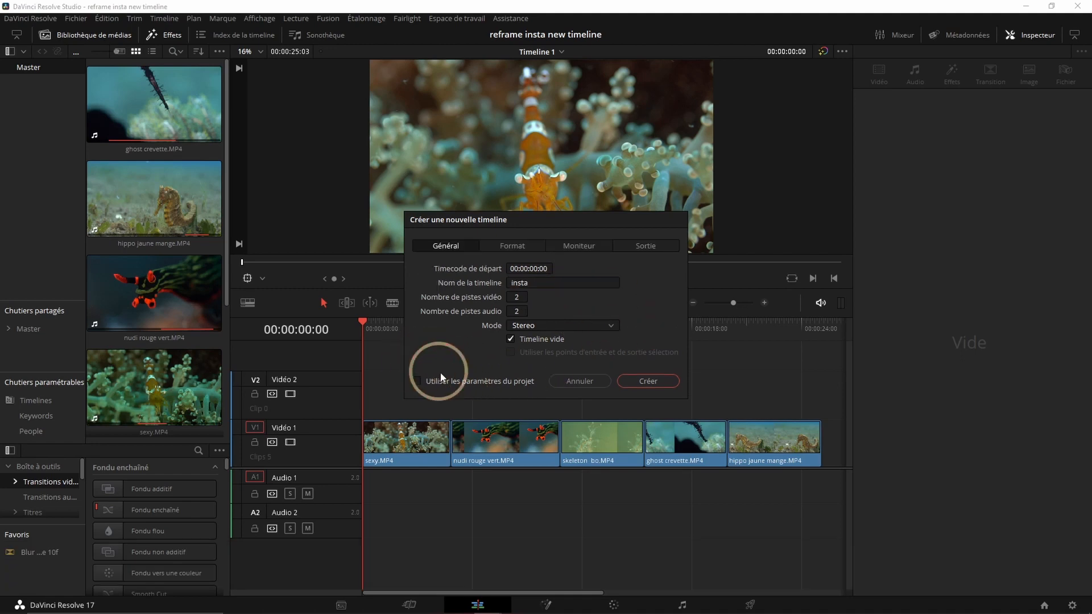
Step: Give the new timeline a custom resolution of 1080 x 1920 and create it
{"action": "left_click", "coordinate": [506, 248]}
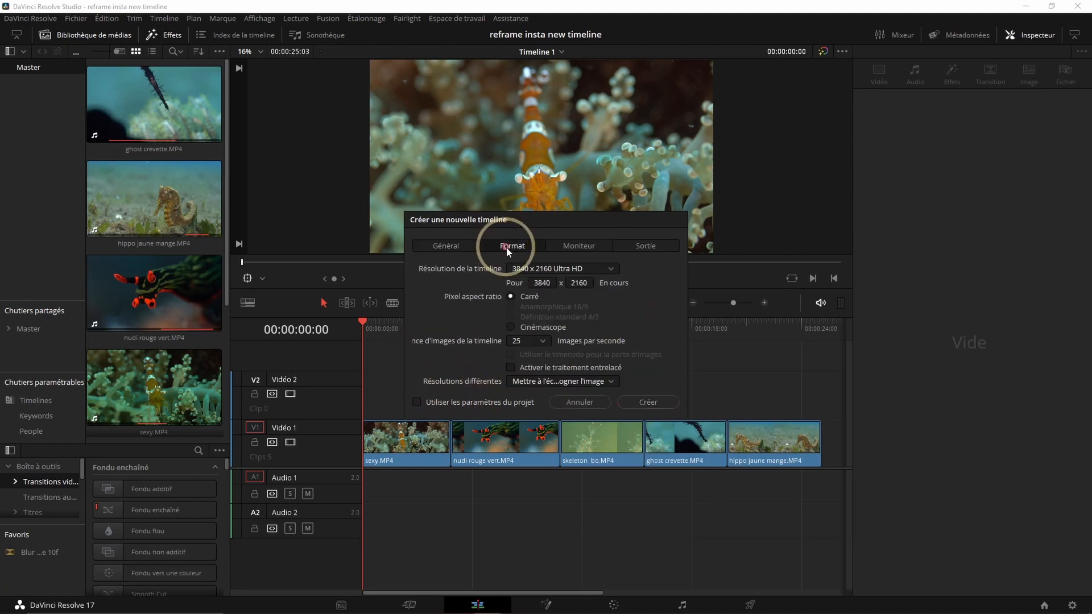
{"action": "left_click", "coordinate": [611, 273]}
{"action": "scroll", "coordinate": [529, 310], "scroll_direction": "up", "scroll_amount": 3}
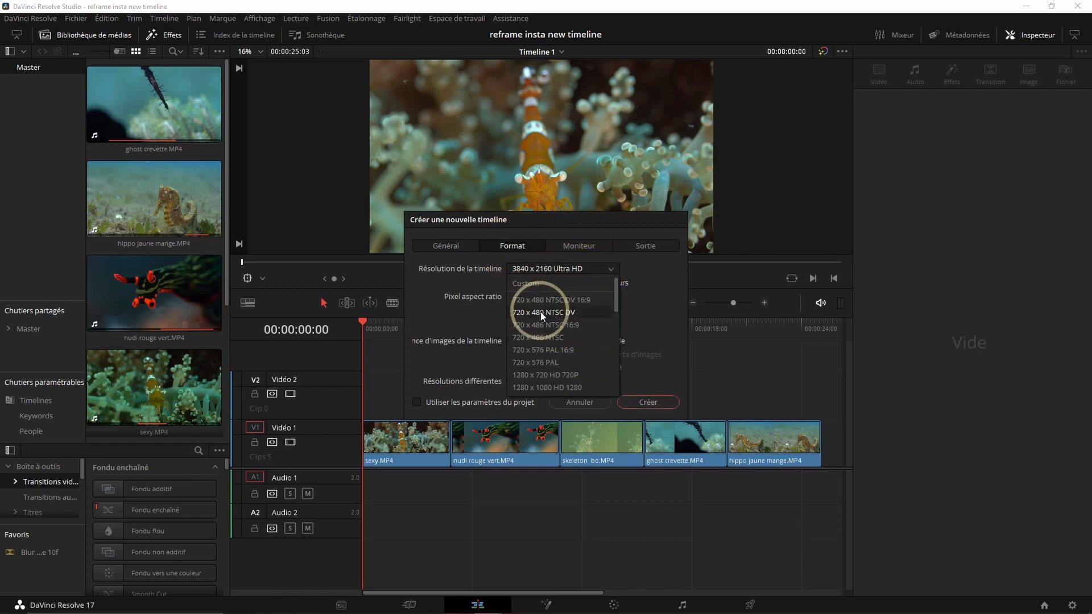
{"action": "left_click", "coordinate": [533, 283]}
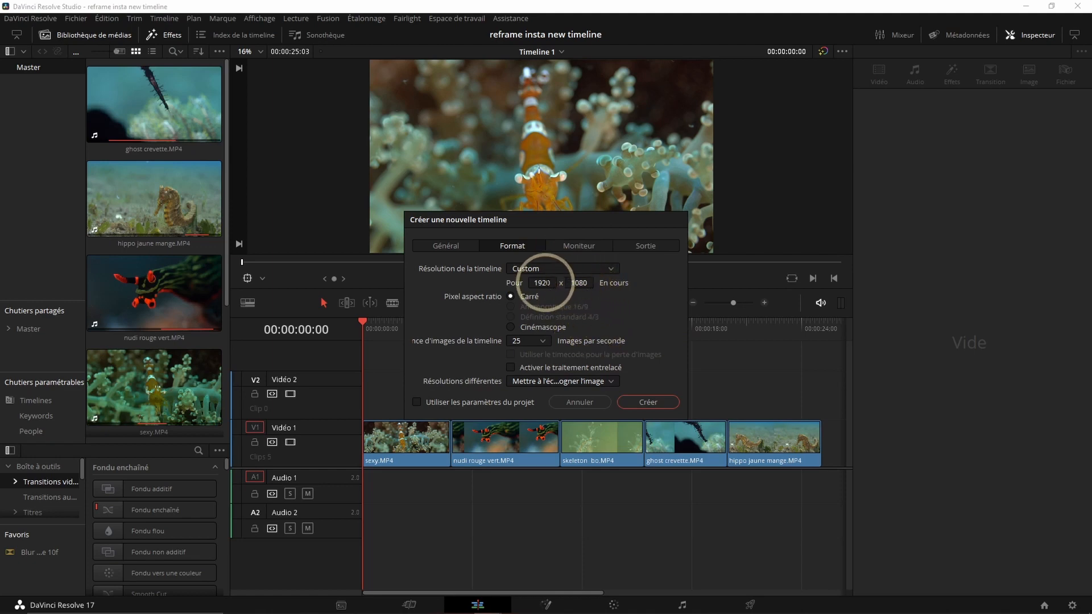
{"action": "left_click", "coordinate": [543, 283]}
{"action": "type", "text": "1080"}
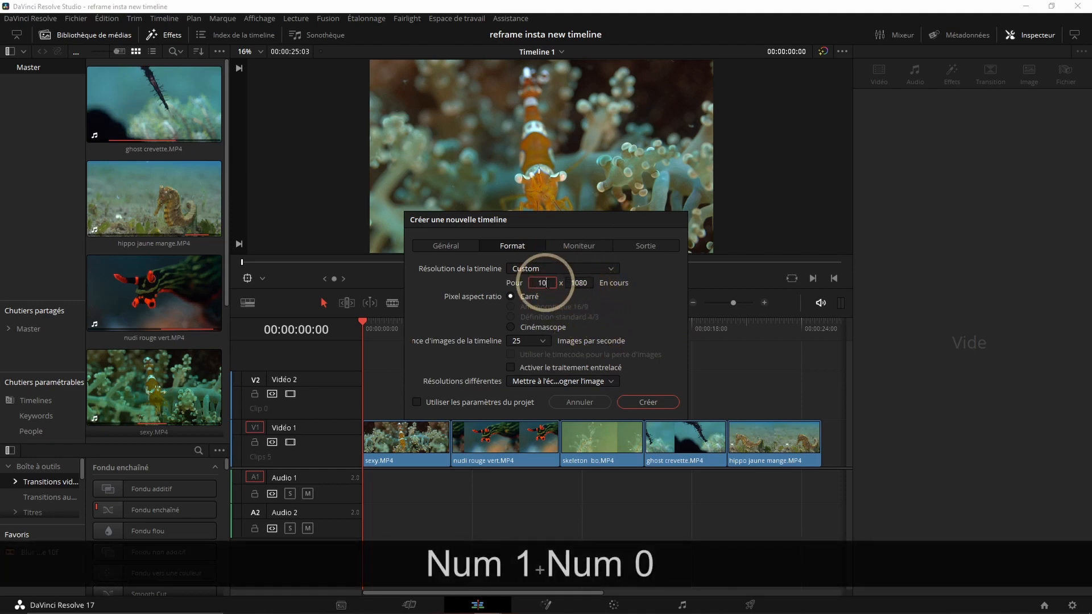
{"action": "left_click", "coordinate": [576, 287]}
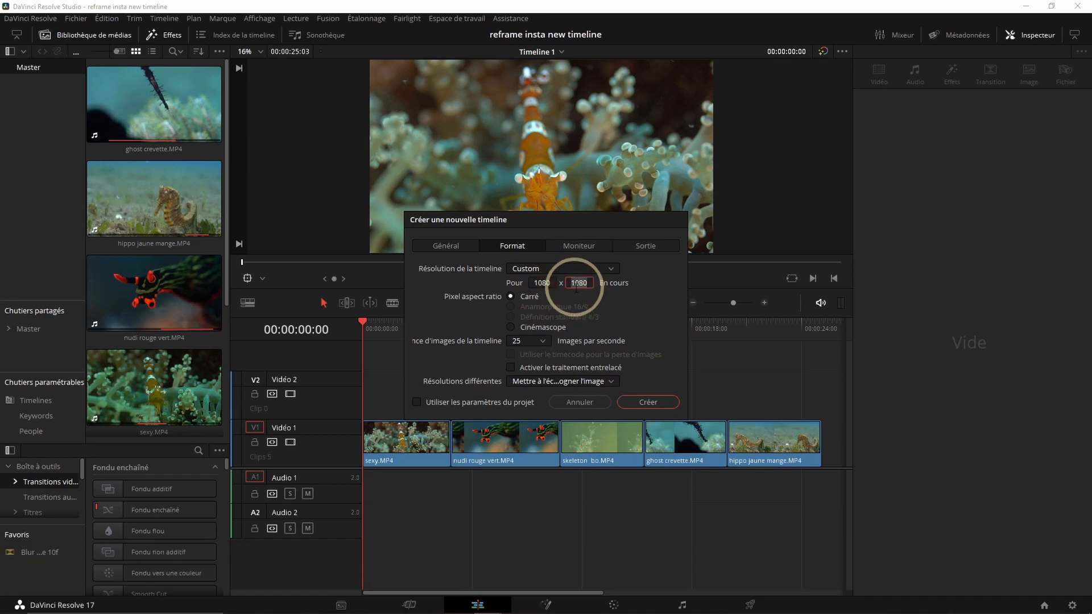
{"action": "type", "text": "1920"}
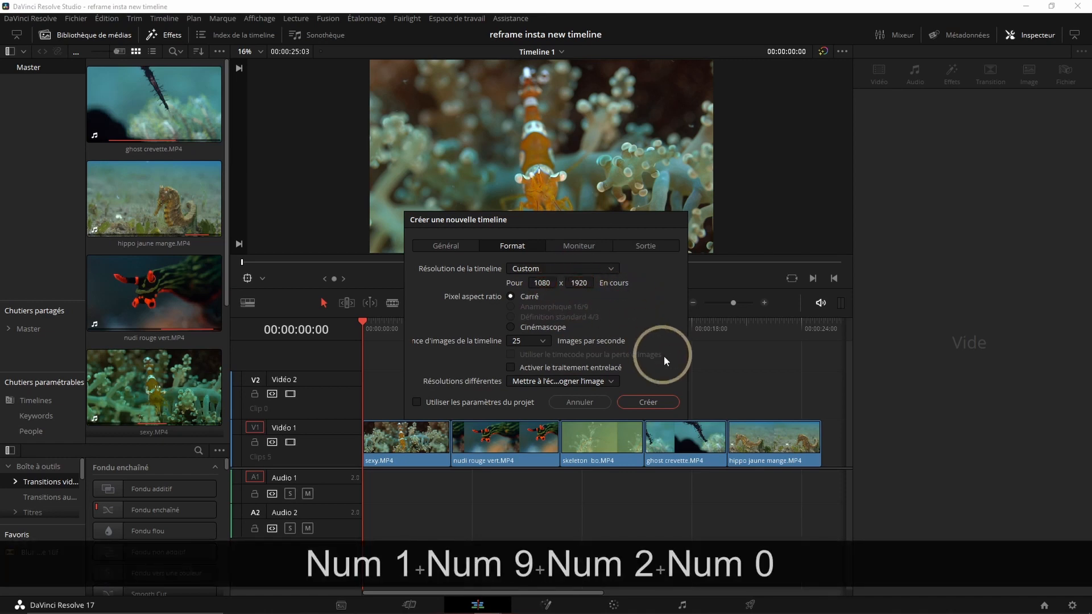
{"action": "left_click", "coordinate": [648, 402]}
Step: Switch to Timeline 1 and copy all of its clips
{"action": "left_click", "coordinate": [553, 51]}
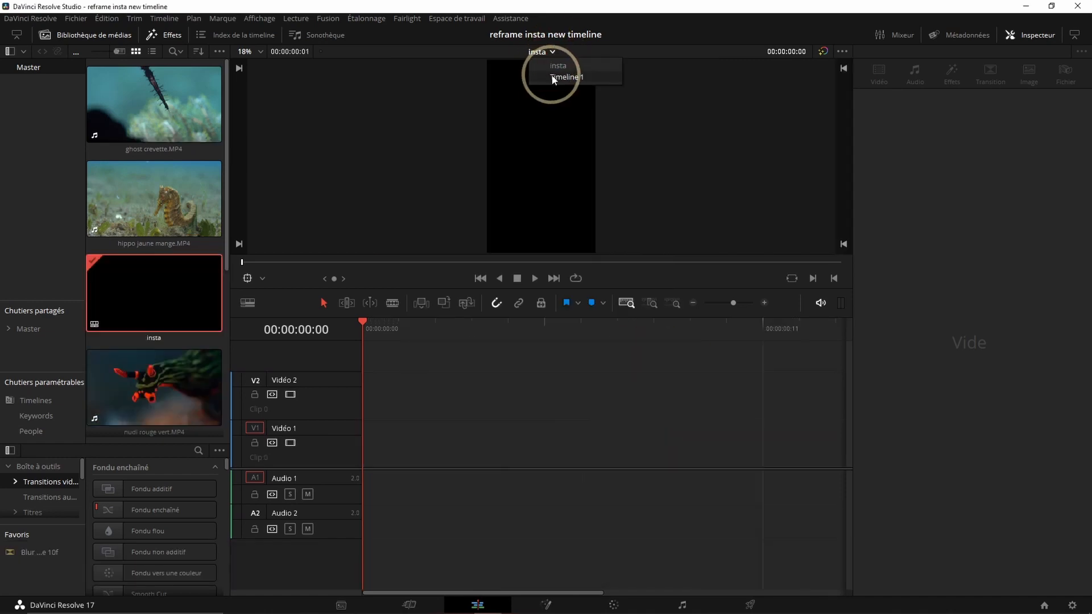
{"action": "left_click", "coordinate": [554, 77]}
{"action": "left_click", "coordinate": [537, 449]}
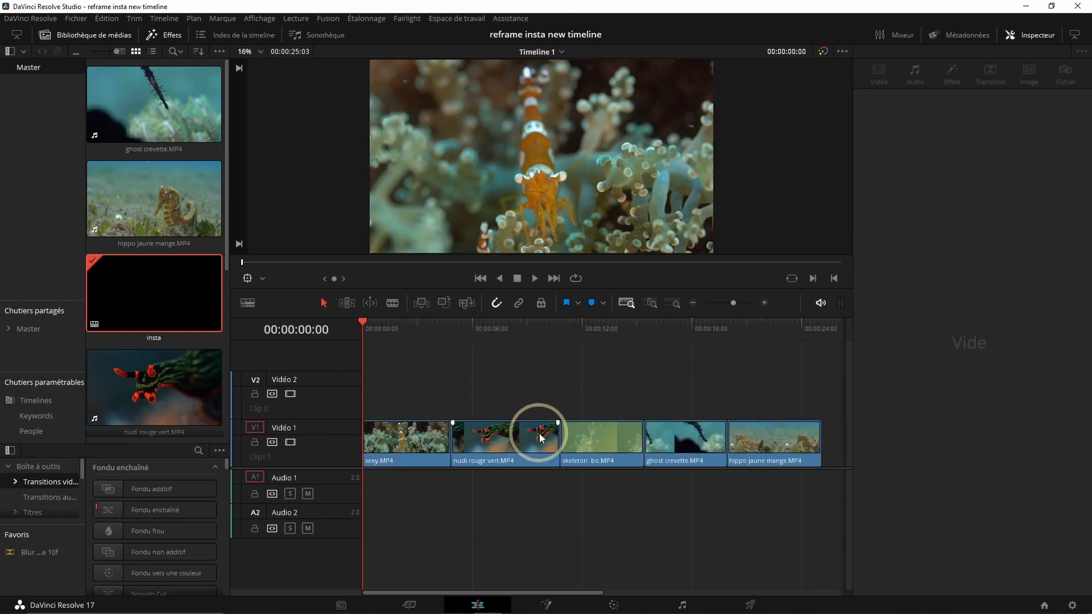
{"action": "key", "text": "ctrl+a"}
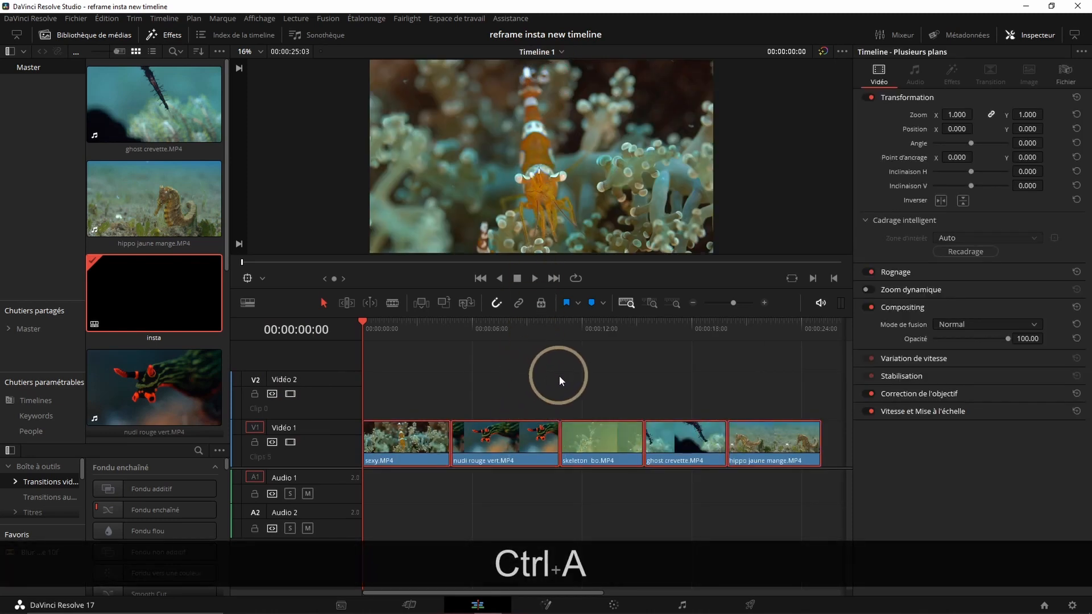
{"action": "key", "text": "ctrl+c"}
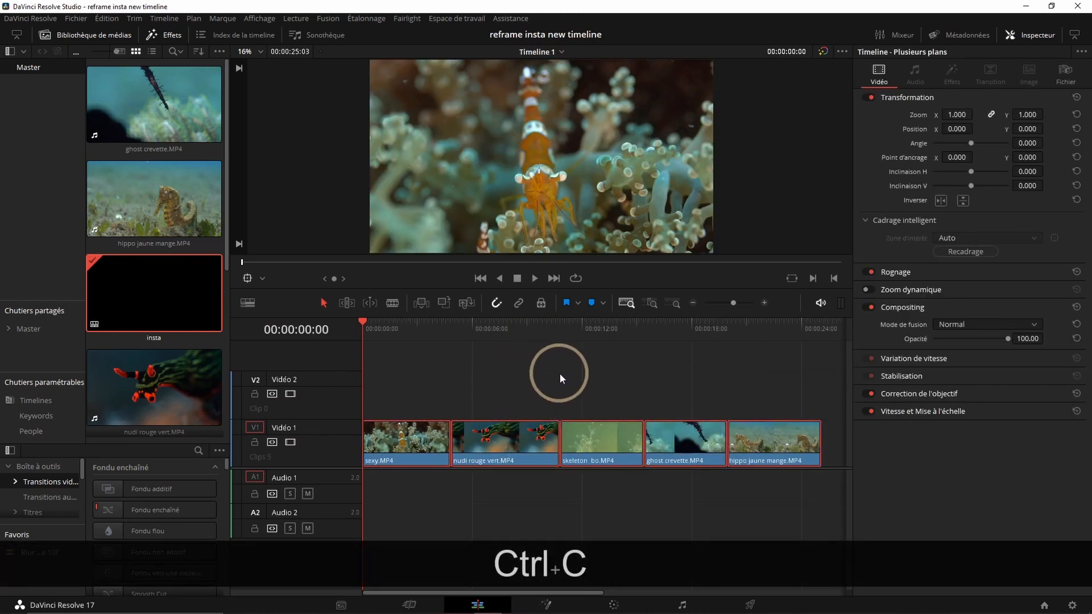
Step: Return to the insta timeline and paste the copied clips into it
{"action": "left_click", "coordinate": [553, 52]}
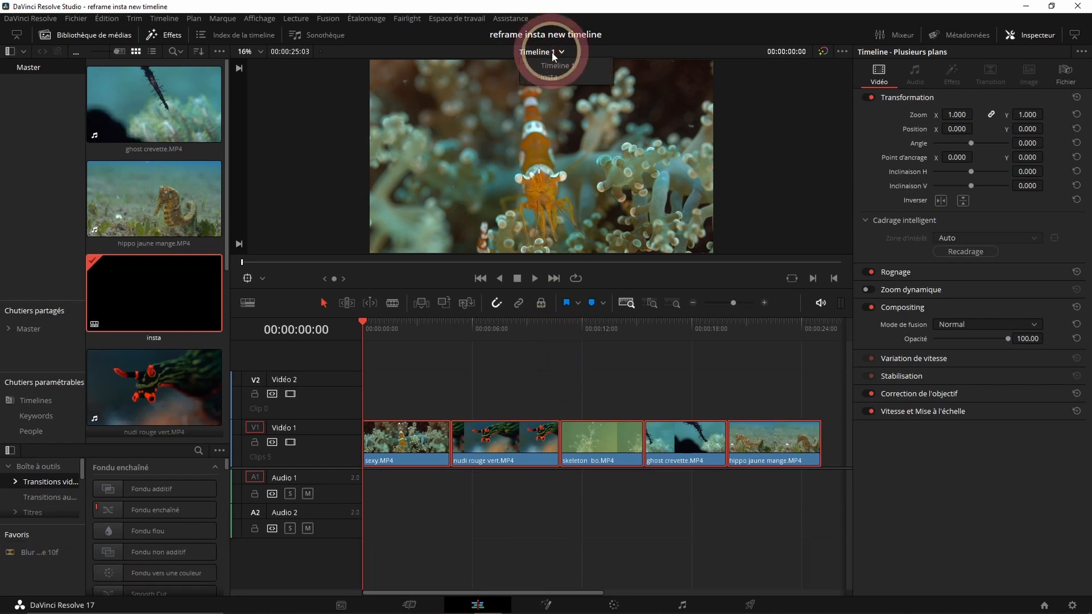
{"action": "left_click", "coordinate": [558, 74]}
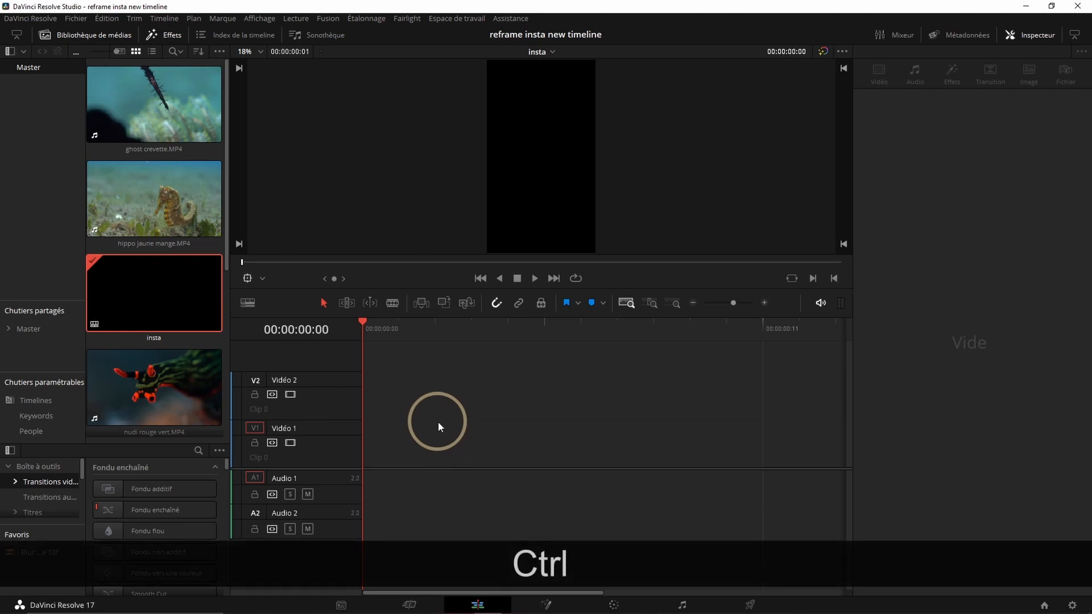
{"action": "key", "text": "ctrl+v"}
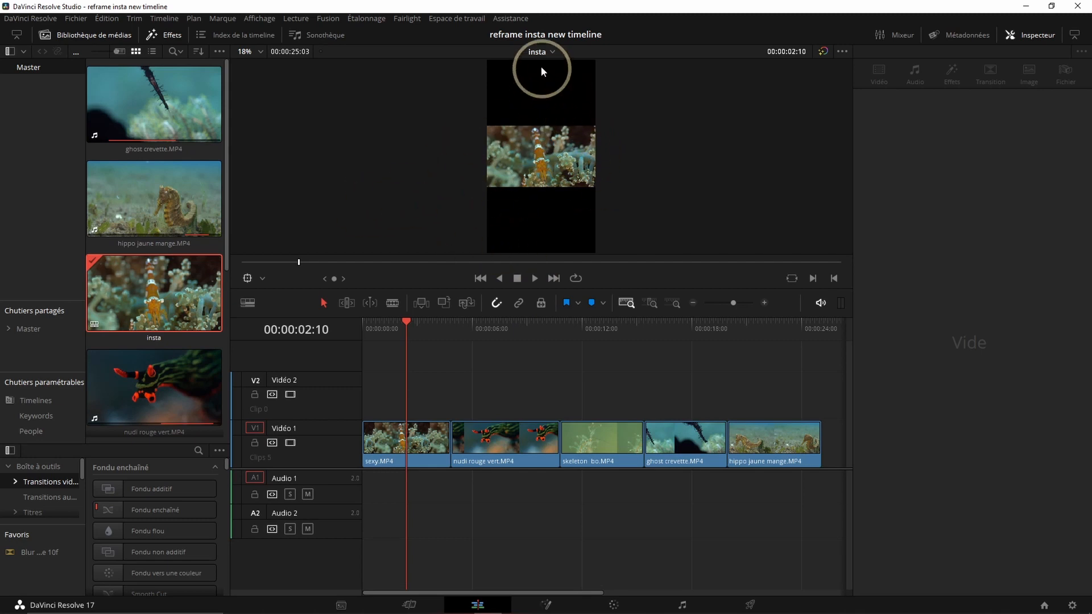
Step: Set up another new timeline with its own settings and a custom resolution of 1080 x 1920
{"action": "left_click", "coordinate": [76, 18]}
{"action": "left_click", "coordinate": [99, 70]}
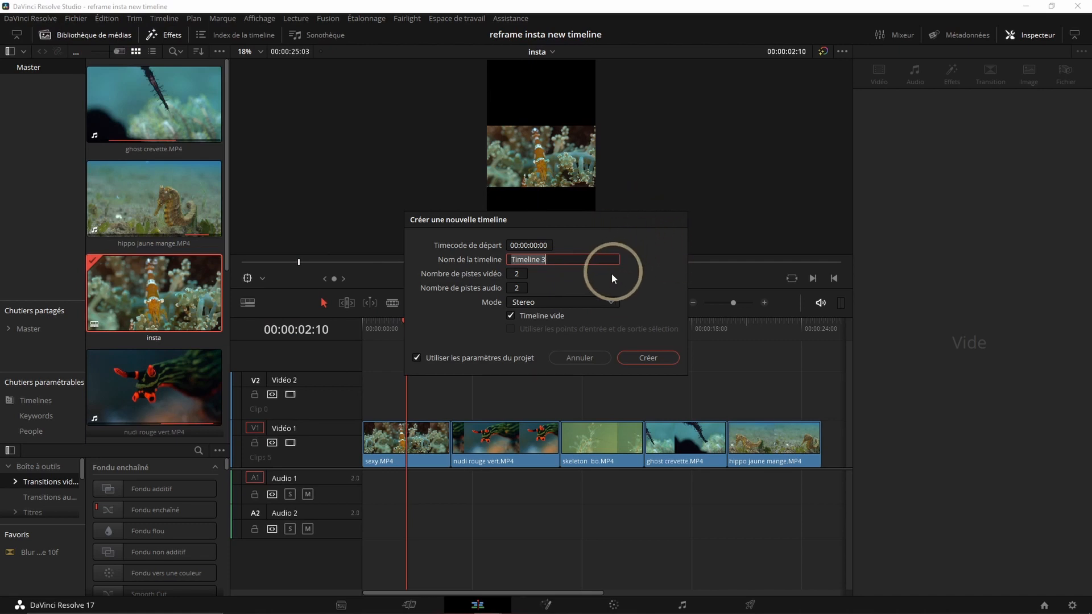
{"action": "left_click", "coordinate": [416, 358]}
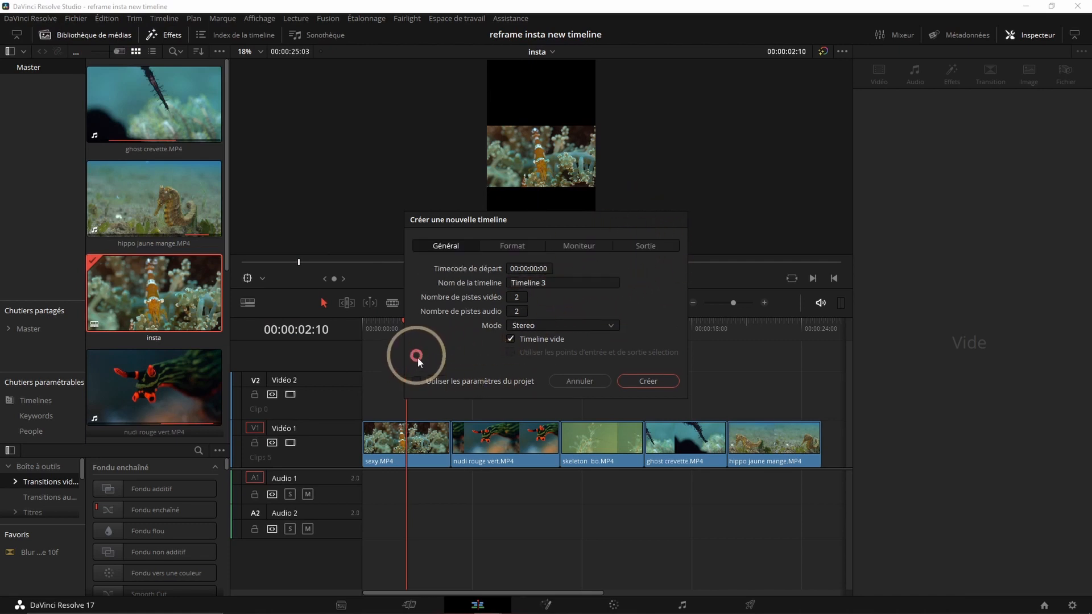
{"action": "left_click", "coordinate": [526, 248]}
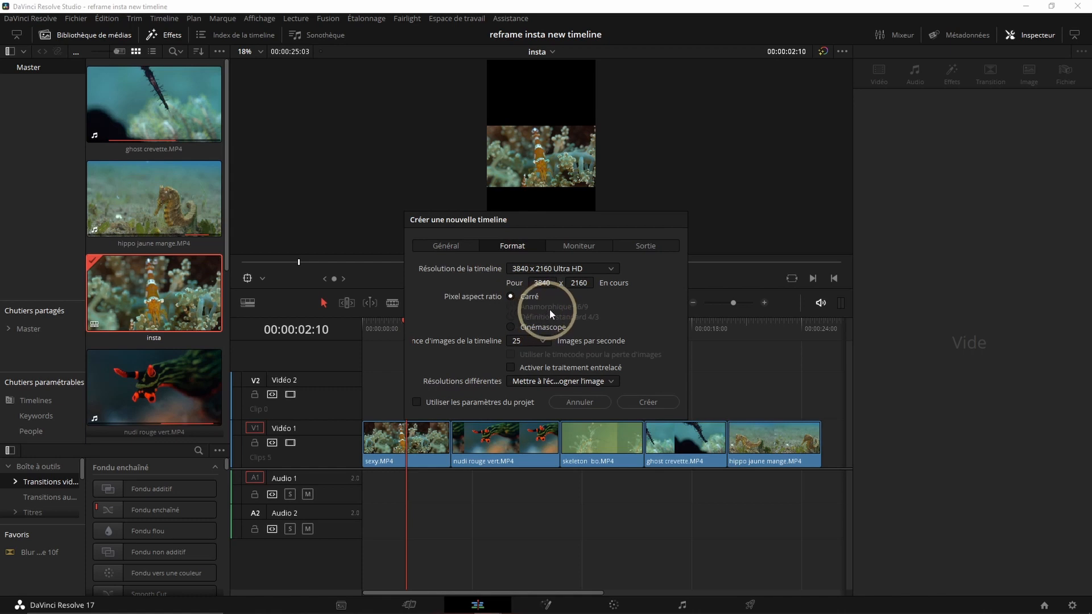
{"action": "left_click", "coordinate": [610, 268]}
{"action": "left_click", "coordinate": [534, 284]}
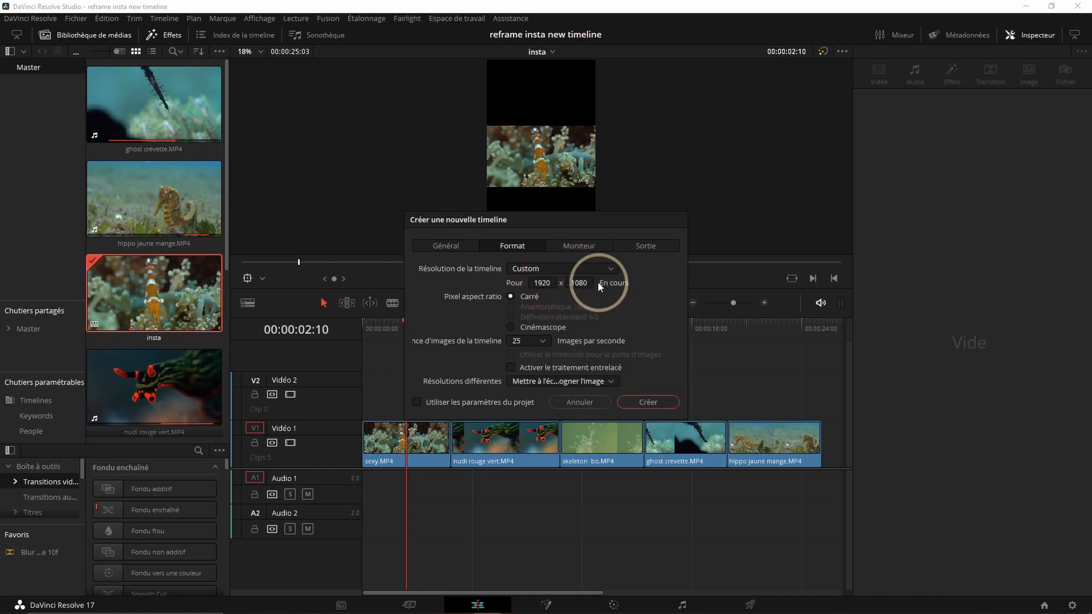
{"action": "left_click", "coordinate": [541, 283]}
{"action": "type", "text": "1080"}
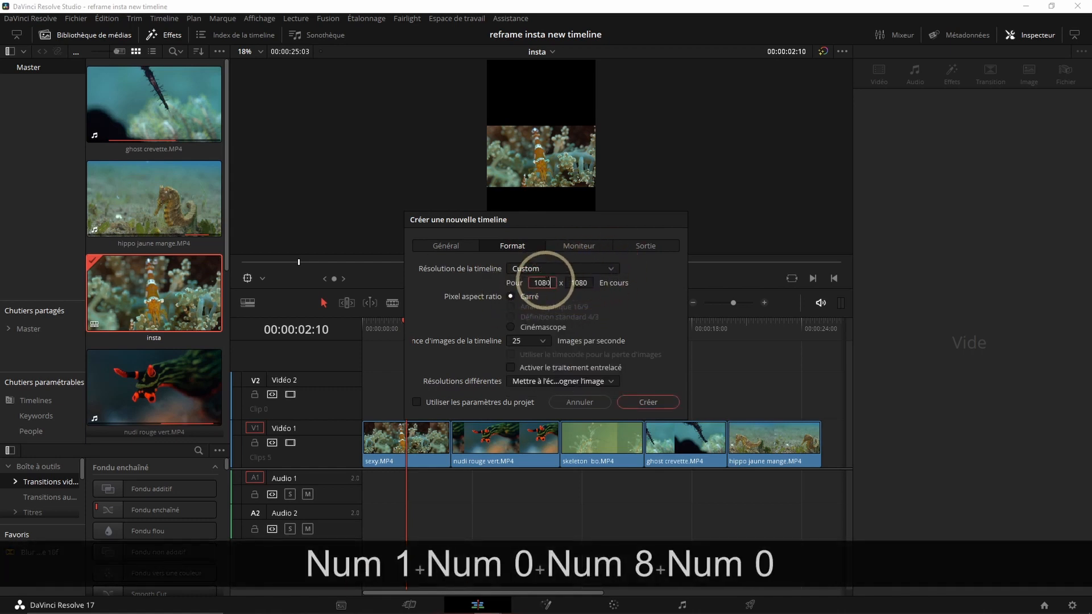
{"action": "left_click", "coordinate": [579, 283]}
{"action": "type", "text": "1920"}
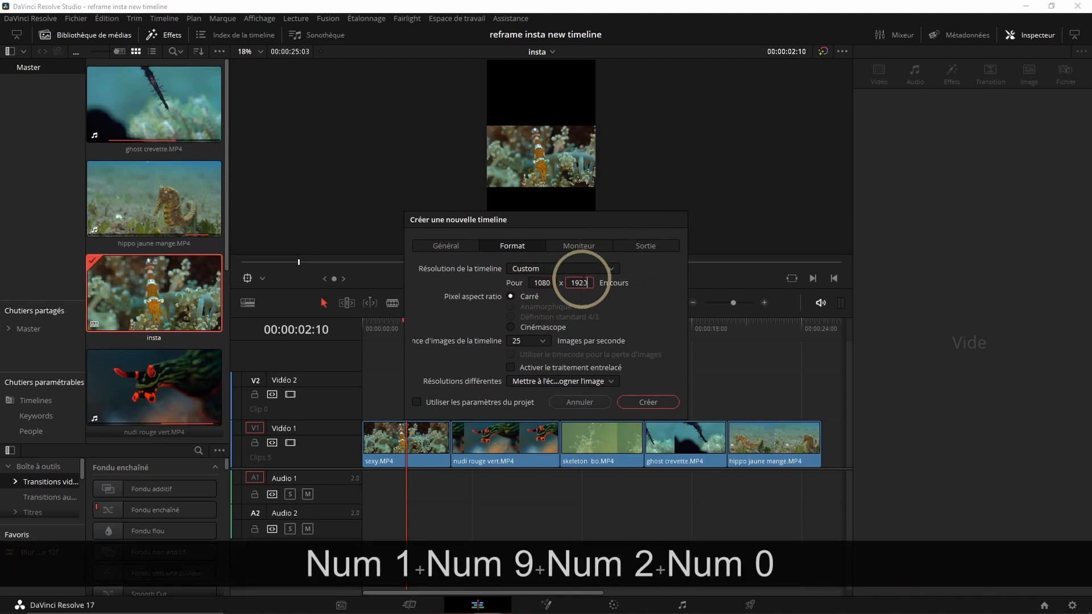
Step: Set the handling of mismatched resolutions to "Rogner l'image avec mise à l'échelle" and create the timeline
{"action": "left_click", "coordinate": [610, 381]}
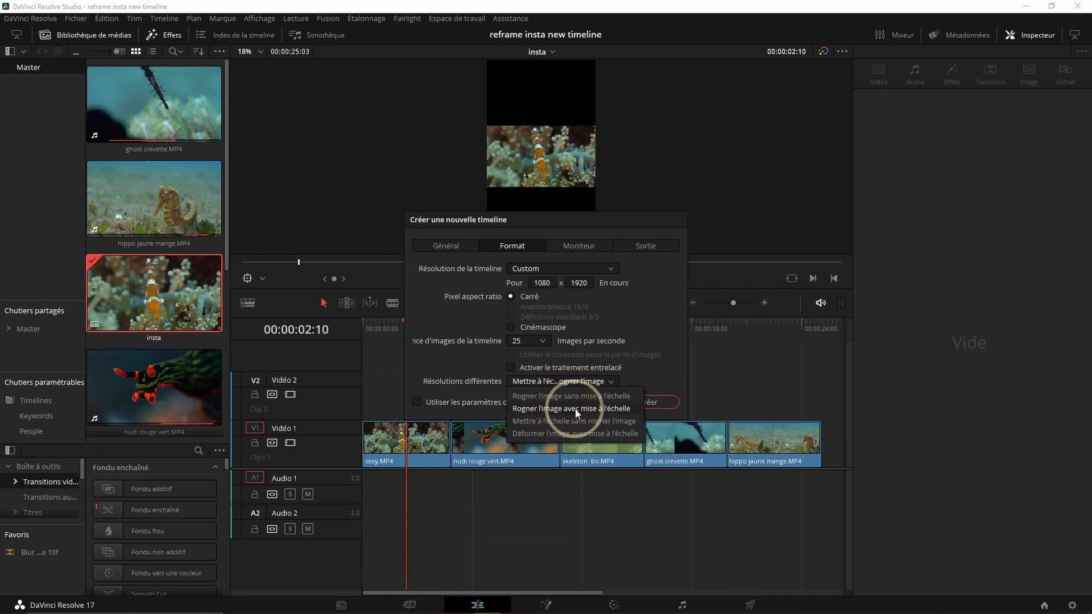
{"action": "left_click", "coordinate": [594, 409]}
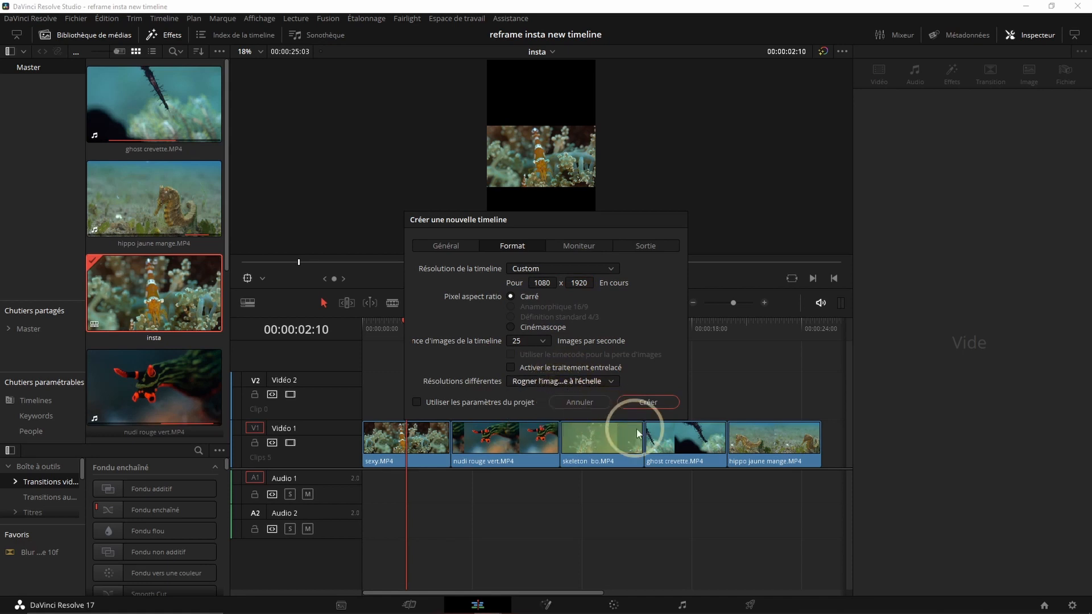
{"action": "left_click", "coordinate": [656, 403]}
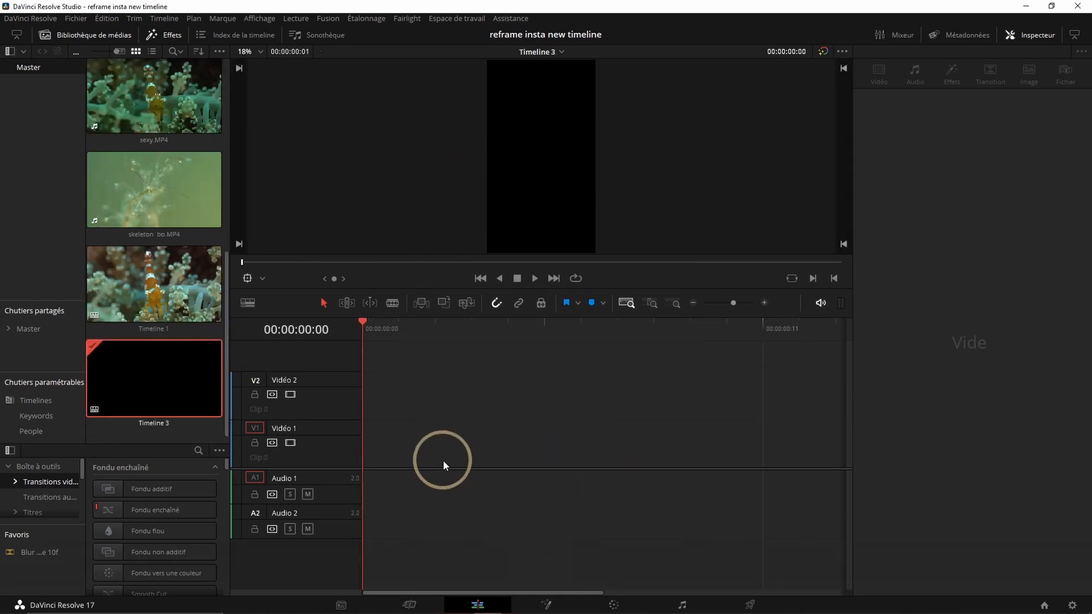
Step: Paste the copied clips into the new vertical timeline and check the framing of the sexy.MP4 clip
{"action": "key", "text": "ctrl"}
{"action": "key", "text": "ctrl+v"}
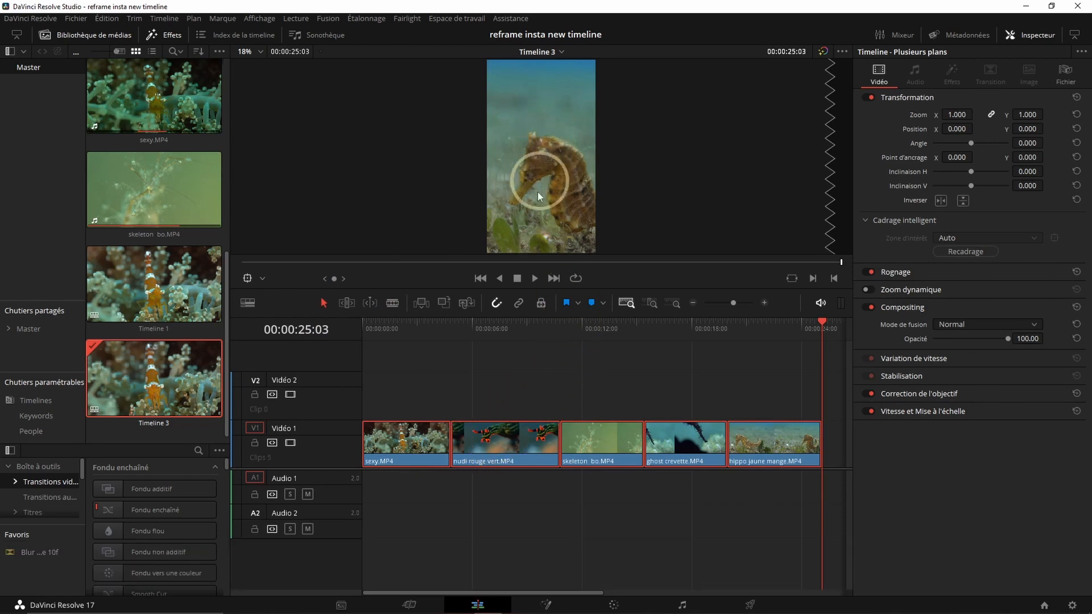
{"action": "left_click", "coordinate": [397, 411]}
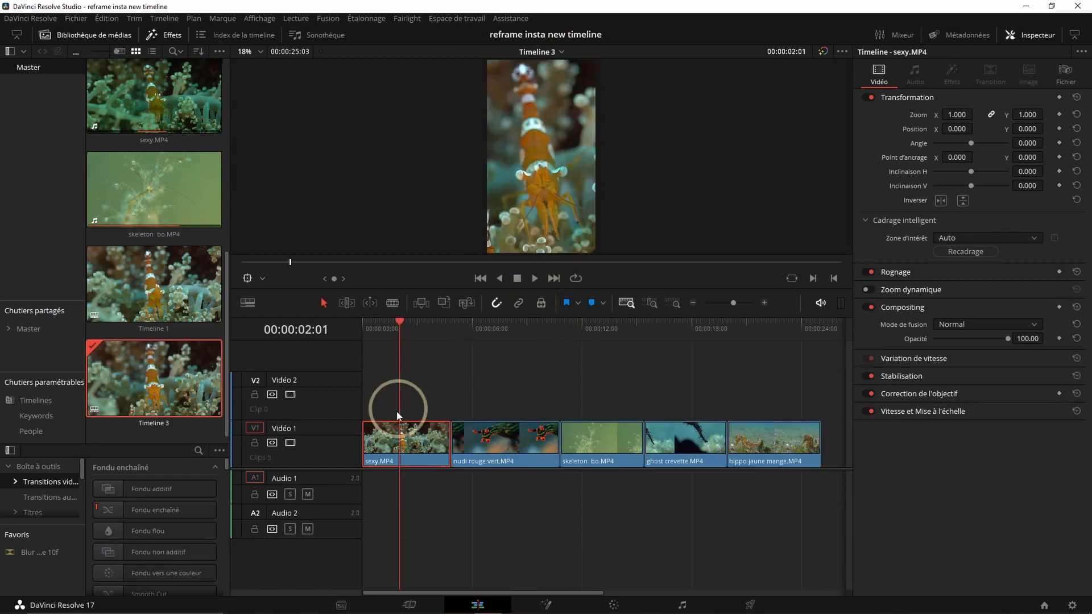
Step: Reframe the nudi rouge vert.MP4 clip with Smart Reframe, keeping the interest zone on Auto
{"action": "left_click_drag", "start_coordinate": [417, 340], "coordinate": [457, 336]}
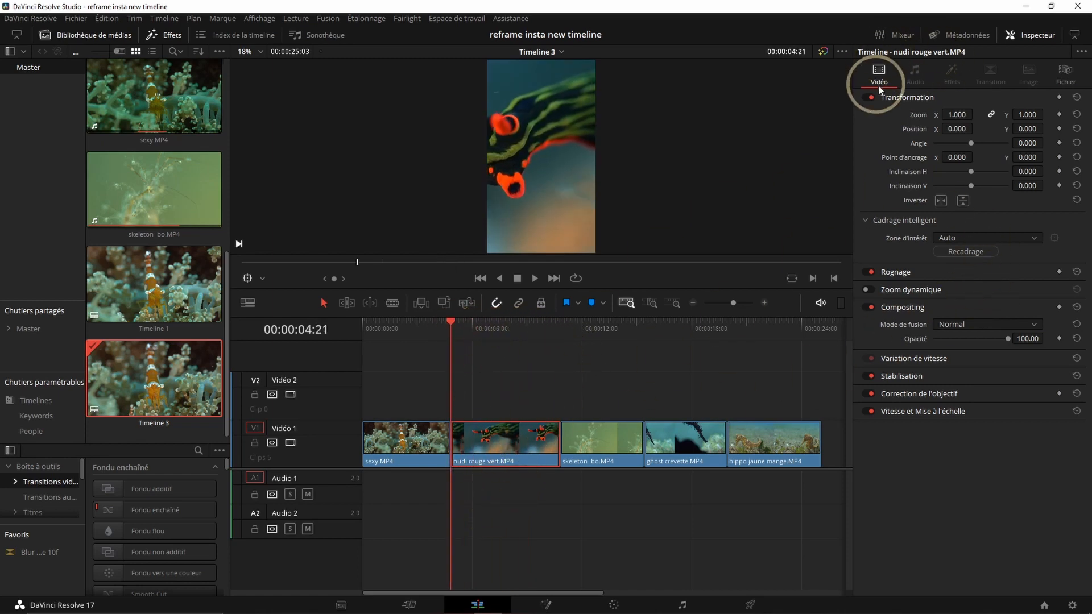
{"action": "left_click", "coordinate": [902, 221]}
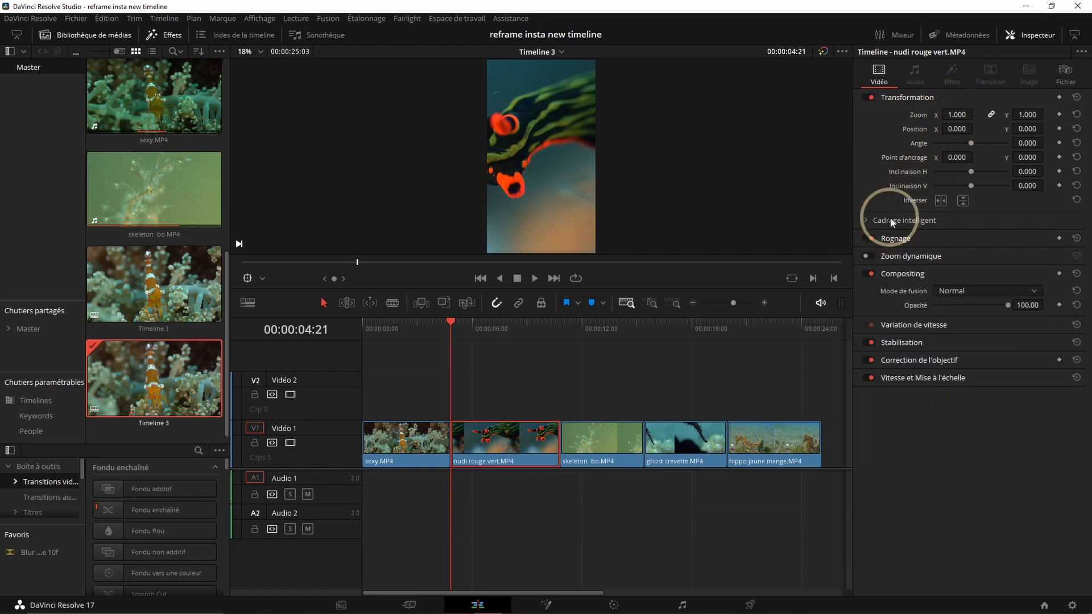
{"action": "left_click", "coordinate": [893, 221]}
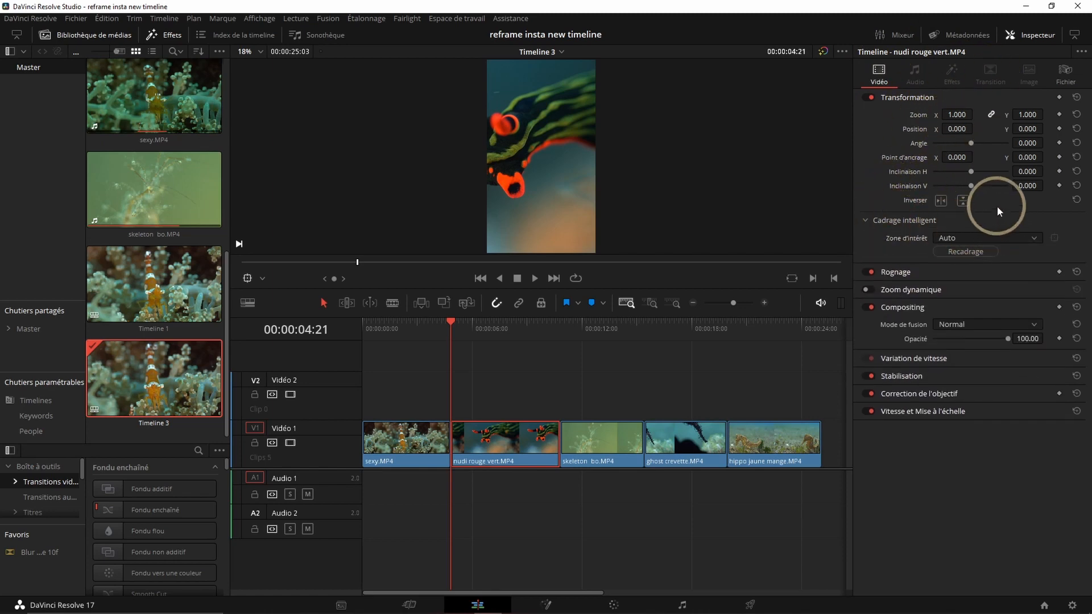
{"action": "left_click", "coordinate": [974, 253]}
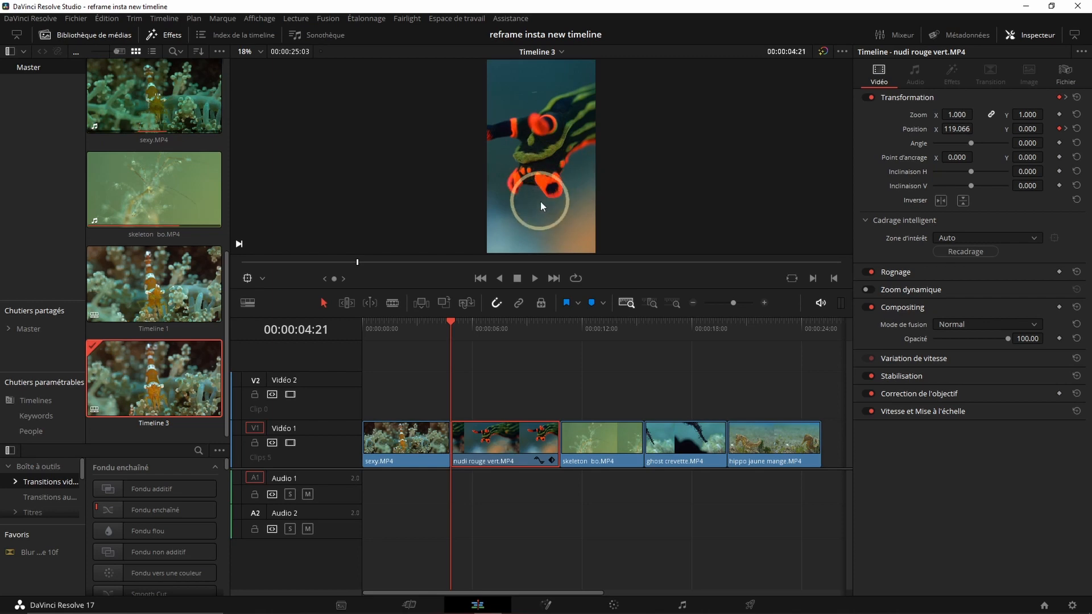
Step: Play back the reframed clip and those after it, and place the playhead at the start of hippo jaune mange.MP4
{"action": "key", "text": "space"}
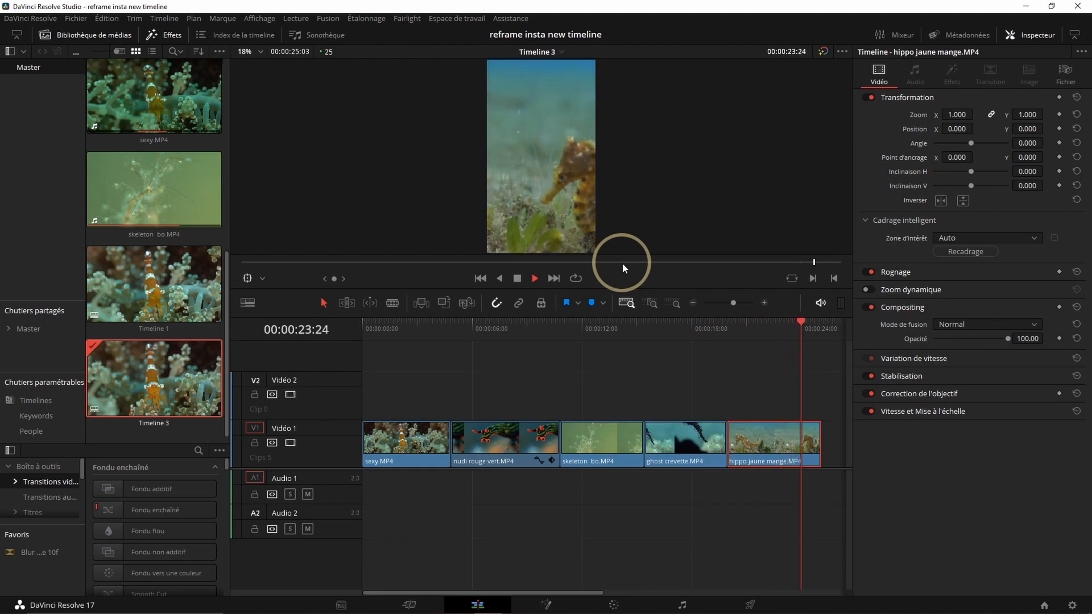
{"action": "key", "text": "space"}
{"action": "left_click", "coordinate": [729, 330]}
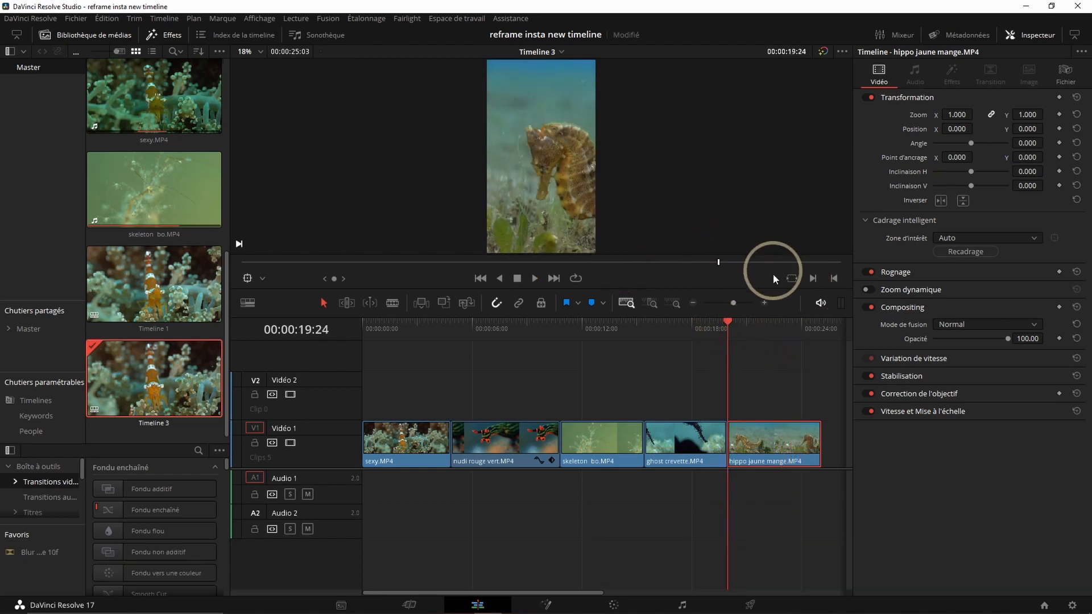
Step: Set the interest zone of hippo jaune mange.MP4 to "Point de référence", reframe the clip with Smart Reframe and play it back
{"action": "left_click", "coordinate": [969, 238]}
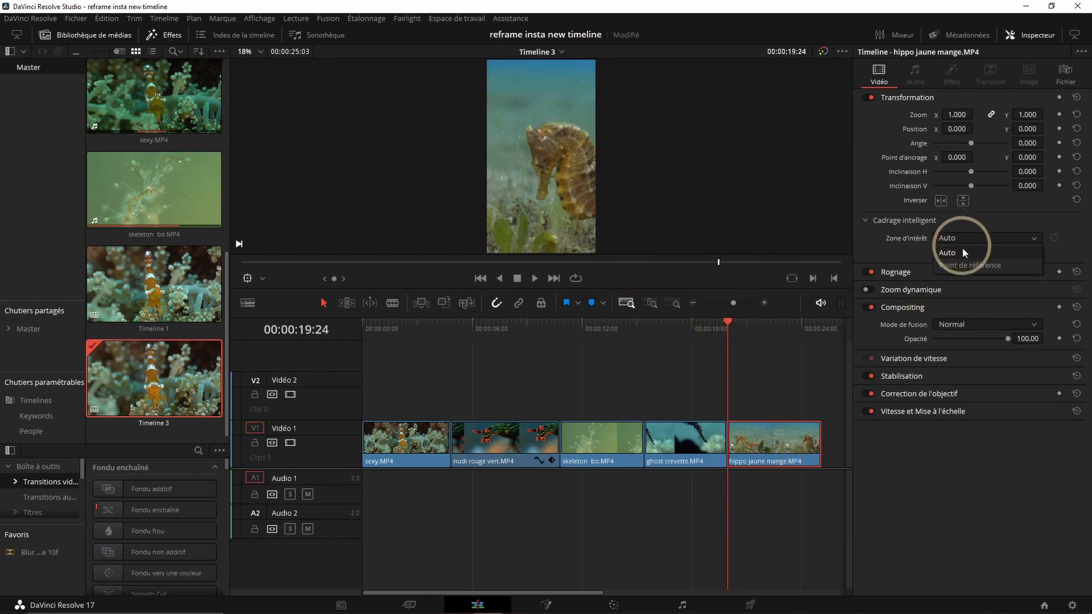
{"action": "left_click", "coordinate": [958, 263]}
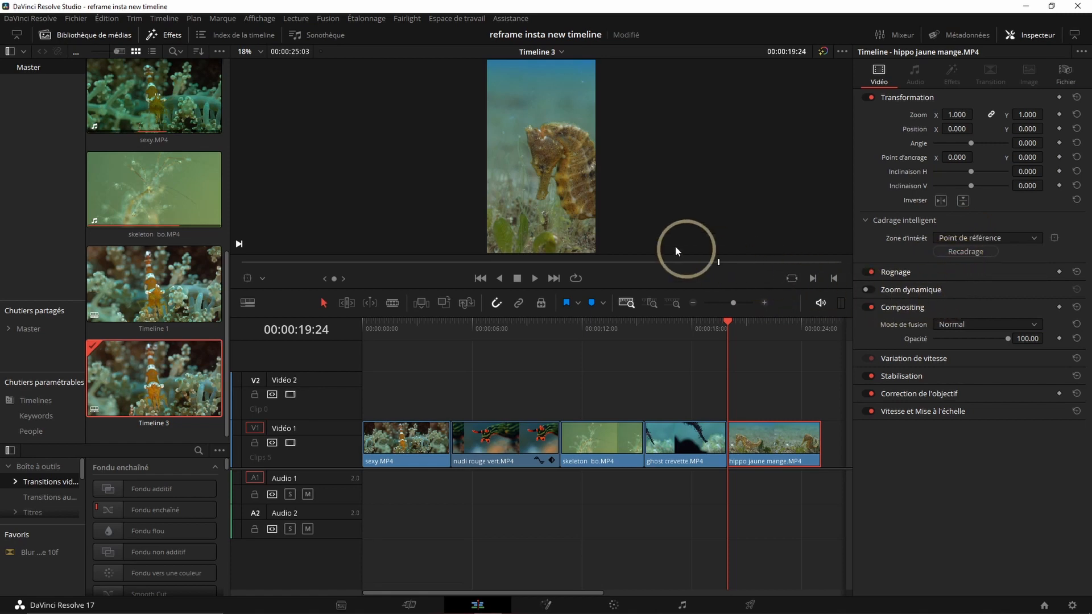
{"action": "left_click", "coordinate": [977, 252]}
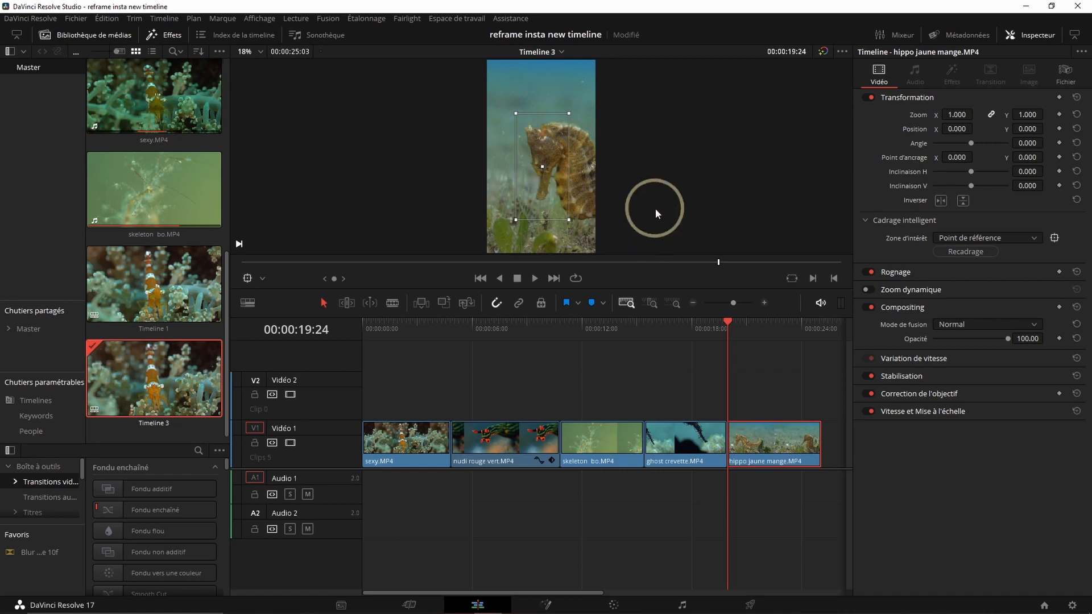
{"action": "left_click", "coordinate": [965, 252]}
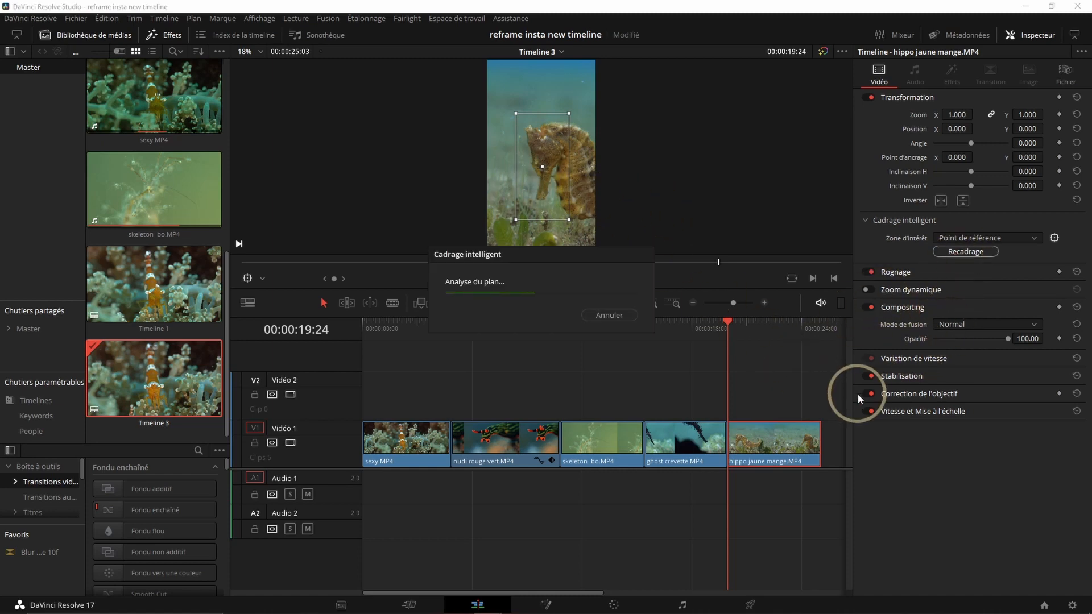
{"action": "key", "text": "space"}
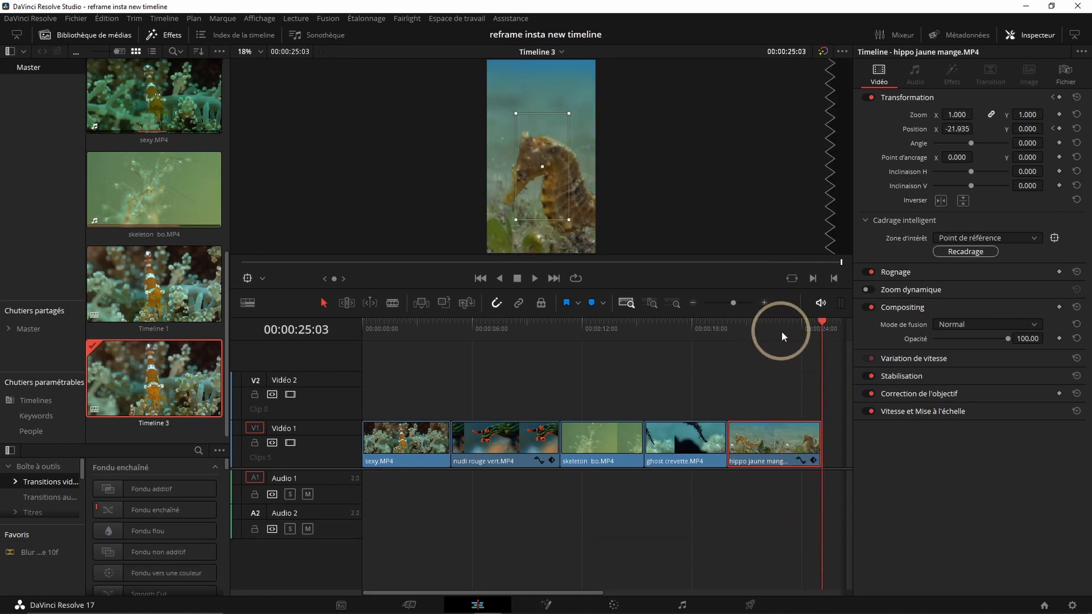
Step: At 00:00:22:17, move the reference box onto the seahorse's head, reframe the clip again and play it back from its start
{"action": "left_click_drag", "start_coordinate": [782, 332], "coordinate": [778, 332]}
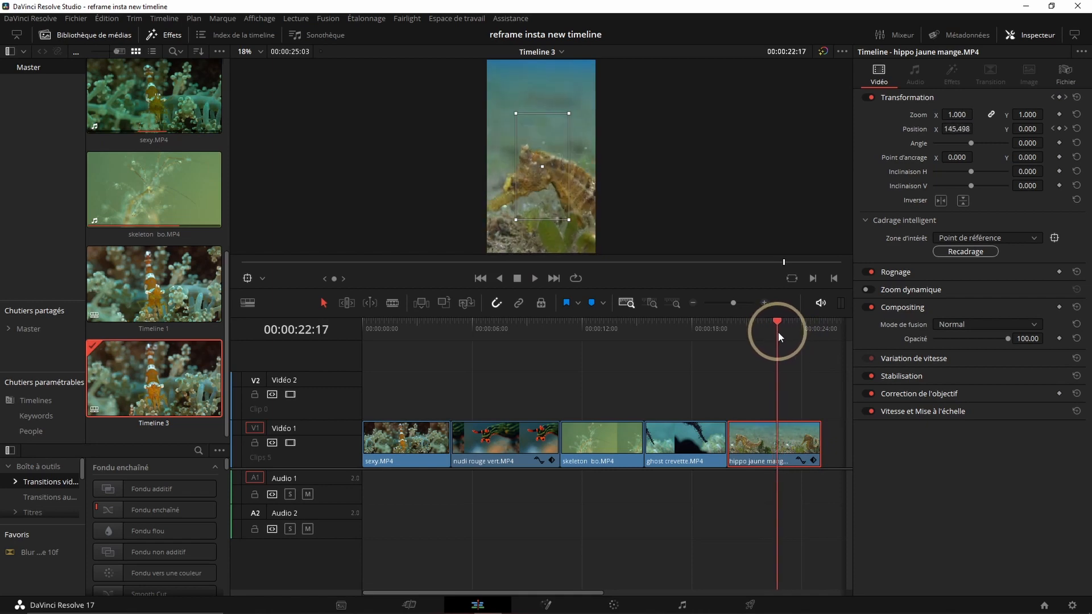
{"action": "left_click", "coordinate": [538, 182]}
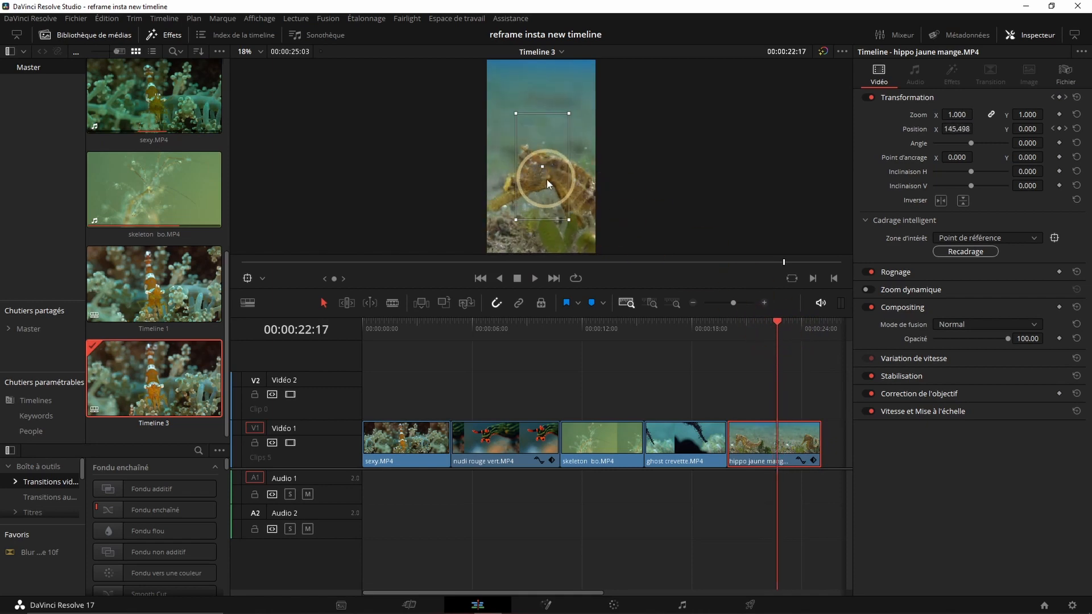
{"action": "left_click_drag", "start_coordinate": [547, 179], "coordinate": [518, 196]}
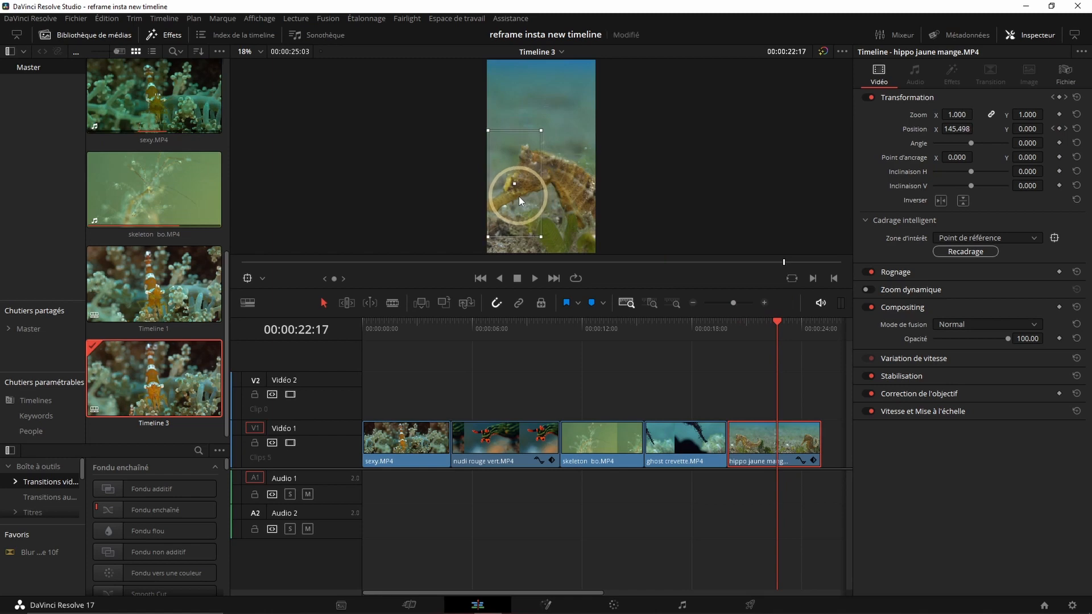
{"action": "left_click", "coordinate": [965, 251]}
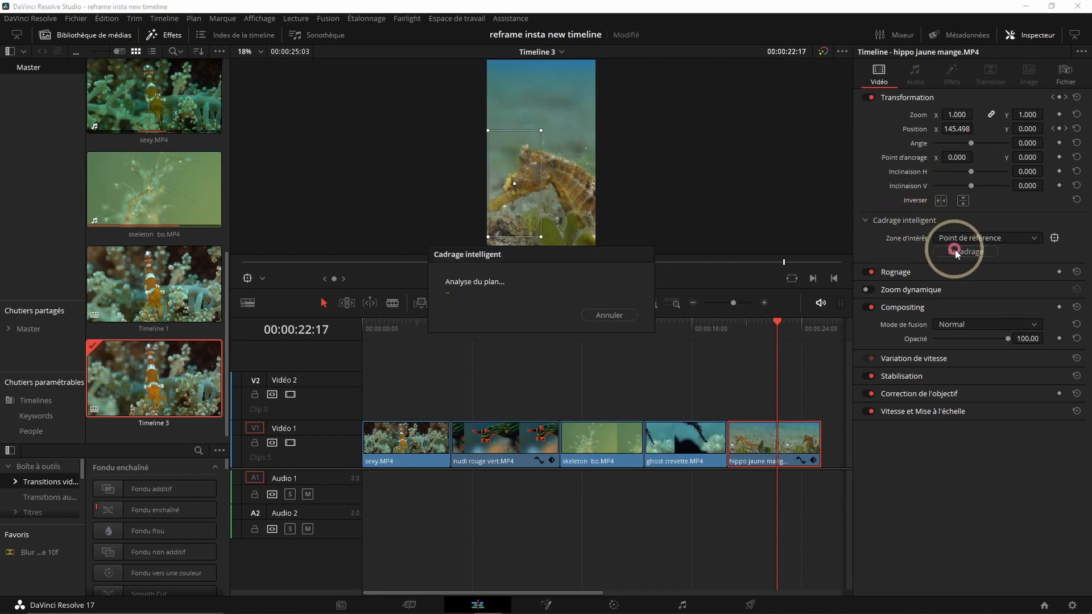
{"action": "left_click", "coordinate": [729, 329]}
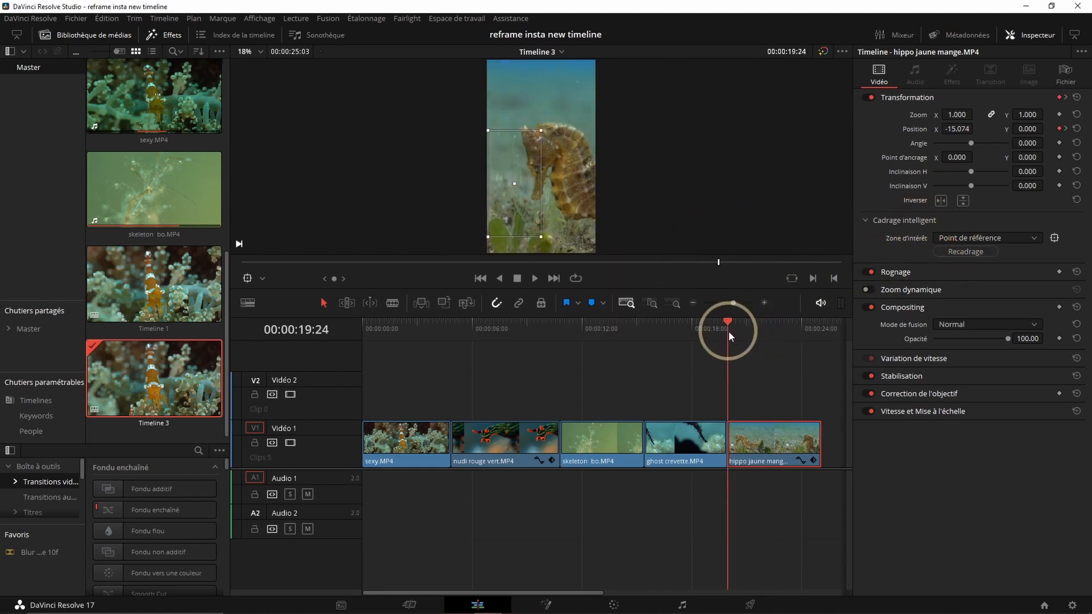
{"action": "key", "text": "space"}
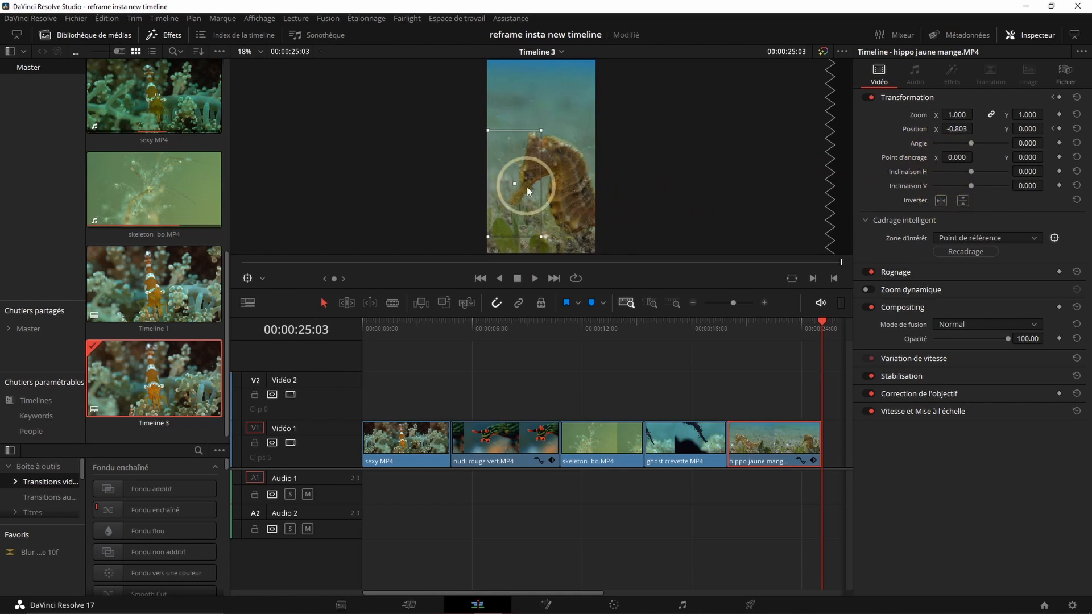
Step: At the end of the clip, shift the reference box slightly toward the seahorse's snout, rerun Smart Reframe and review the clip from its start
{"action": "left_click_drag", "start_coordinate": [521, 184], "coordinate": [516, 186]}
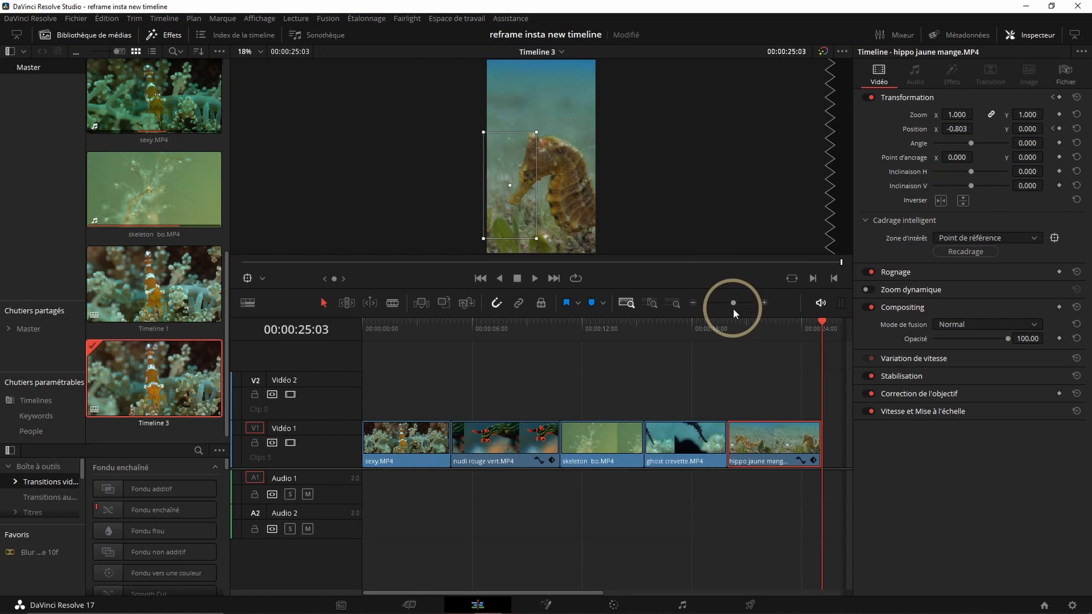
{"action": "left_click", "coordinate": [966, 251]}
{"action": "left_click", "coordinate": [729, 336]}
{"action": "key", "text": "space"}
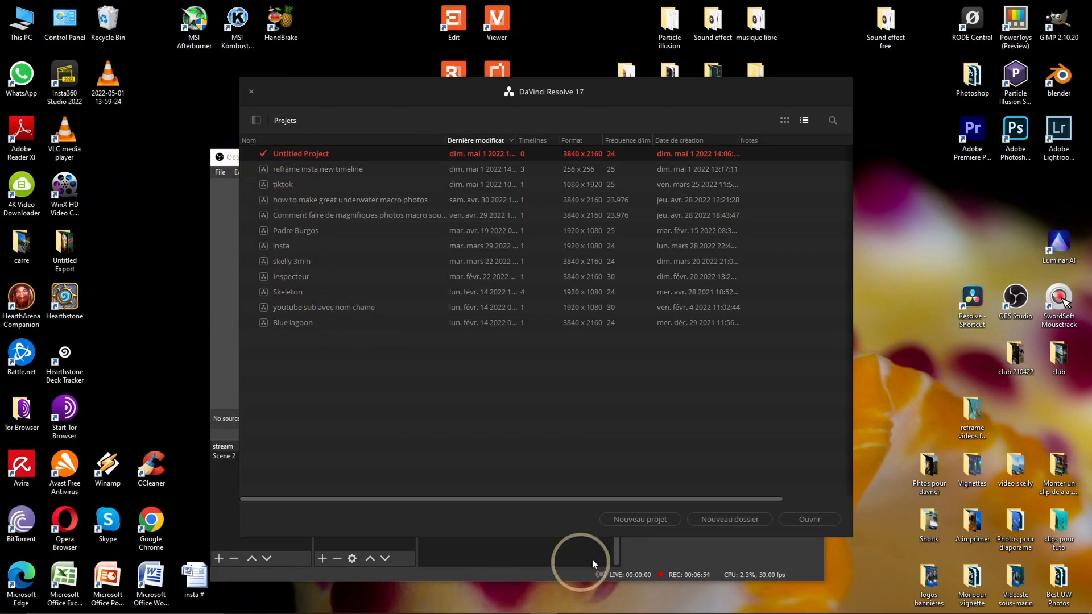
Step: Create a new project named insta2 and switch to the Edit page
{"action": "left_click", "coordinate": [639, 519]}
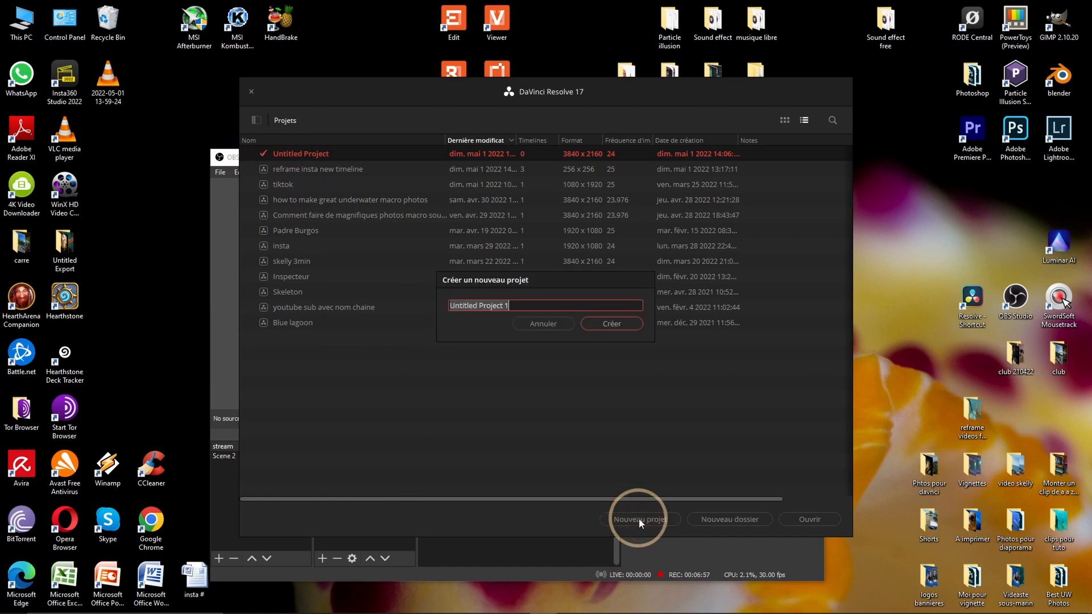
{"action": "type", "text": "insta2"}
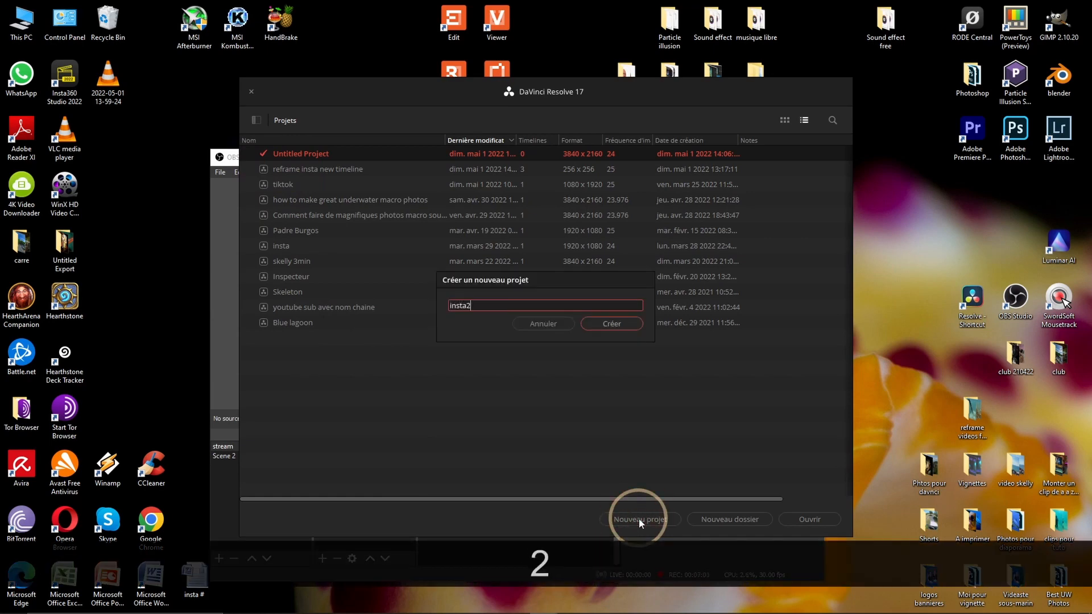
{"action": "key", "text": "Return"}
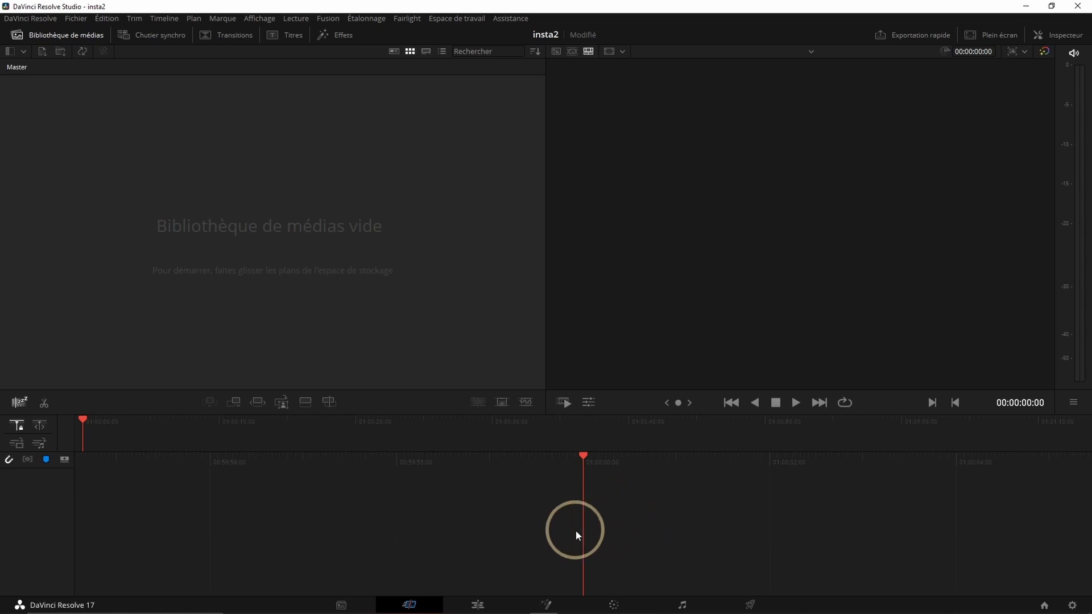
{"action": "left_click", "coordinate": [478, 603]}
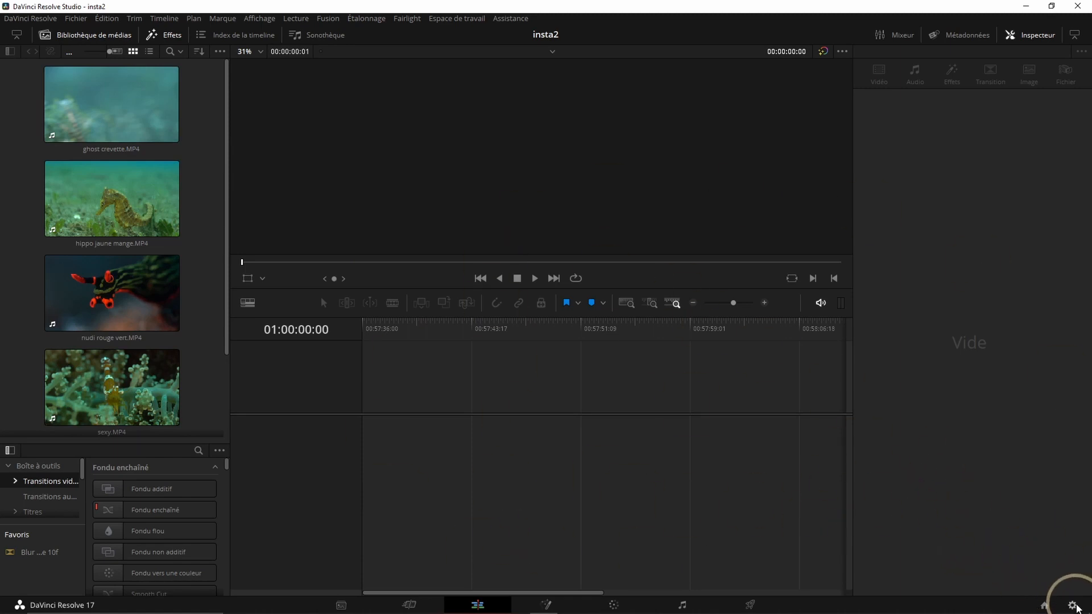
Step: In the project settings, set the custom timeline resolution to 1080 x 1920 pixels
{"action": "left_click", "coordinate": [1073, 605]}
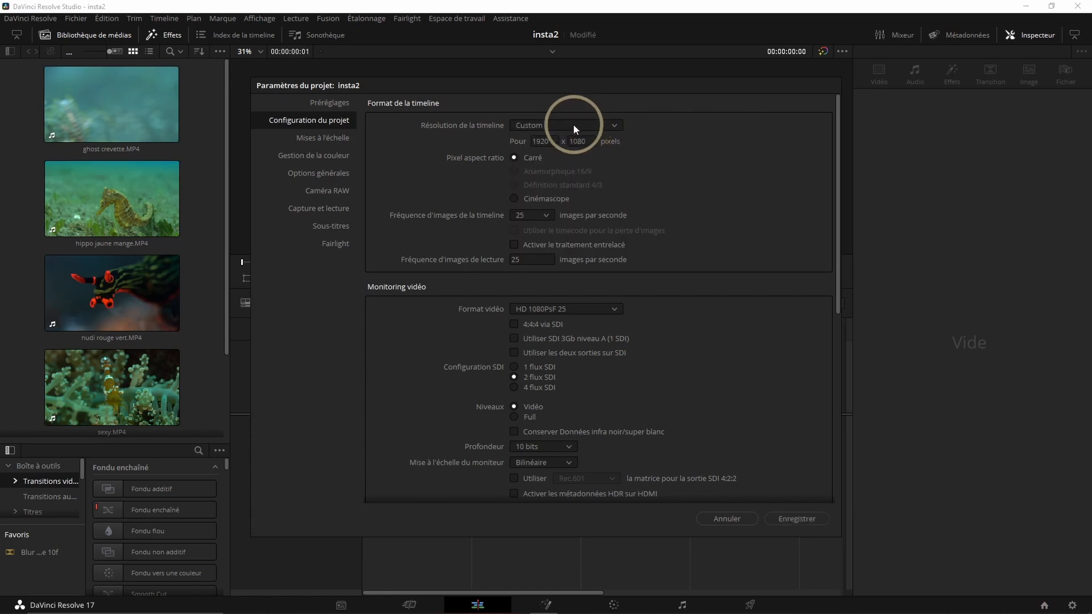
{"action": "left_click", "coordinate": [541, 142]}
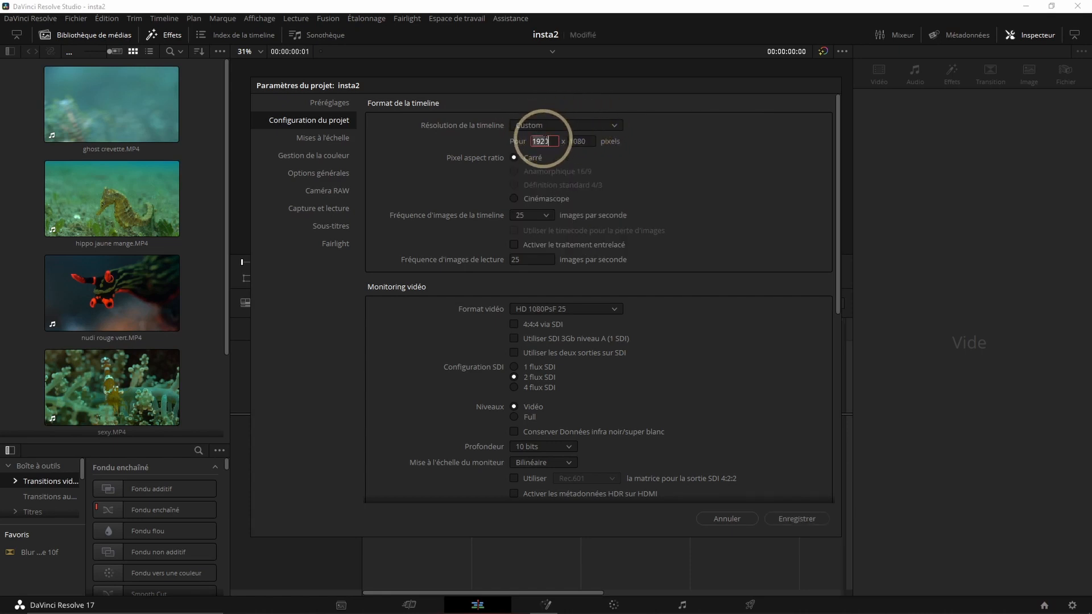
{"action": "type", "text": "1080"}
{"action": "left_click", "coordinate": [578, 141]}
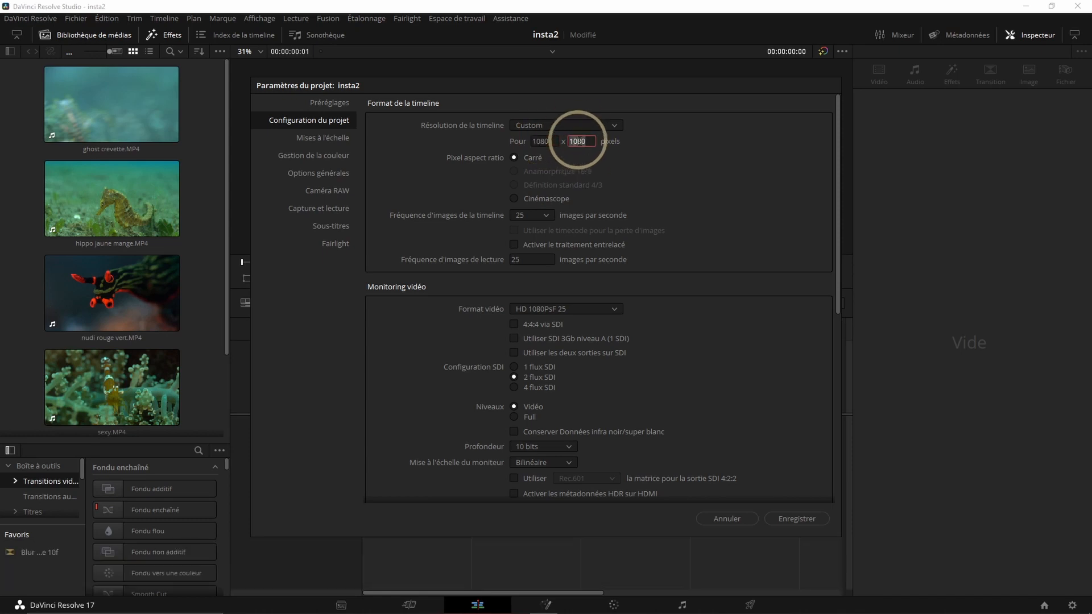
{"action": "type", "text": "1920"}
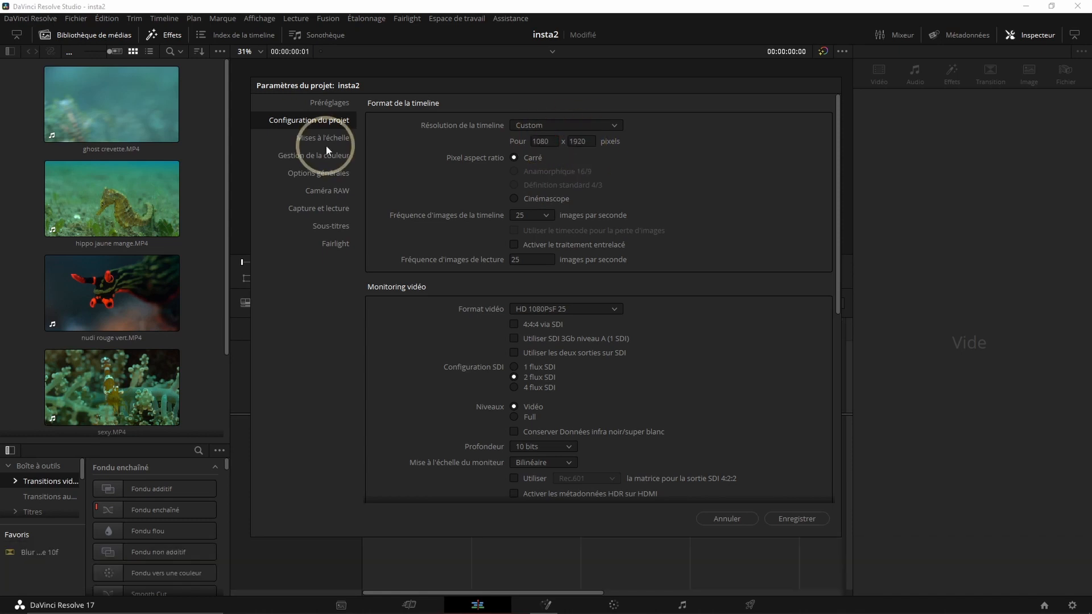
Step: Set the source adjustment for mismatched resolutions to "Rogner l'image avec mise à l'échelle" and save the project settings
{"action": "left_click", "coordinate": [326, 138]}
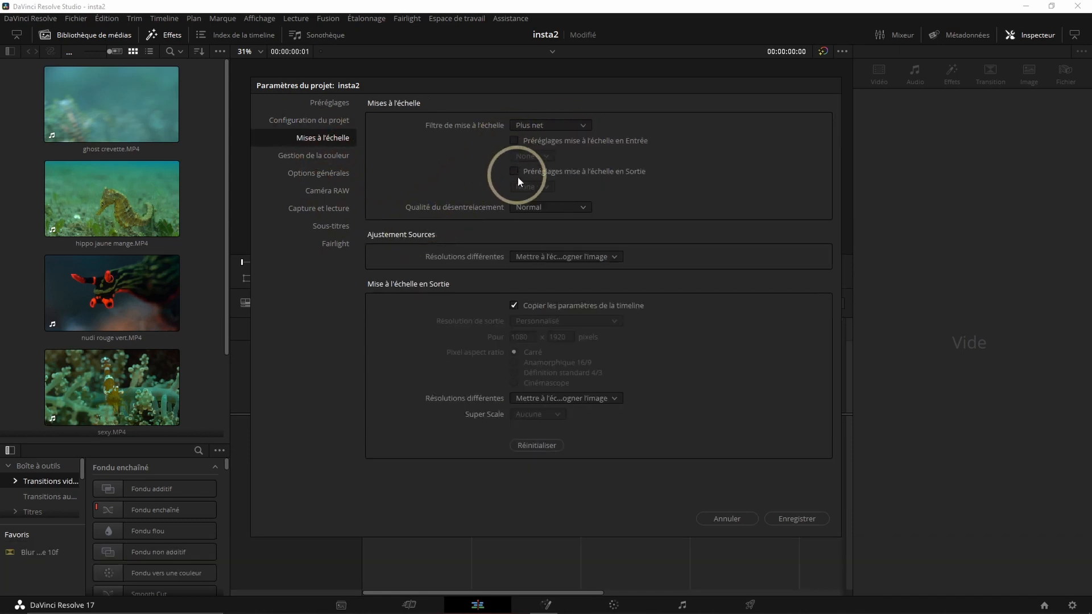
{"action": "left_click", "coordinate": [583, 257]}
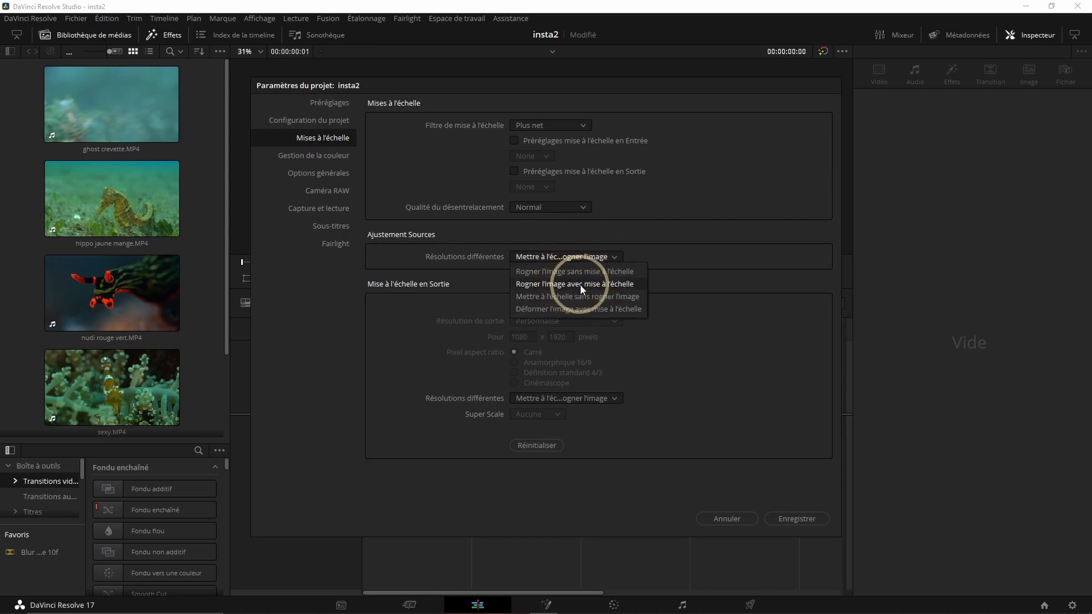
{"action": "left_click", "coordinate": [579, 284]}
{"action": "left_click", "coordinate": [795, 519]}
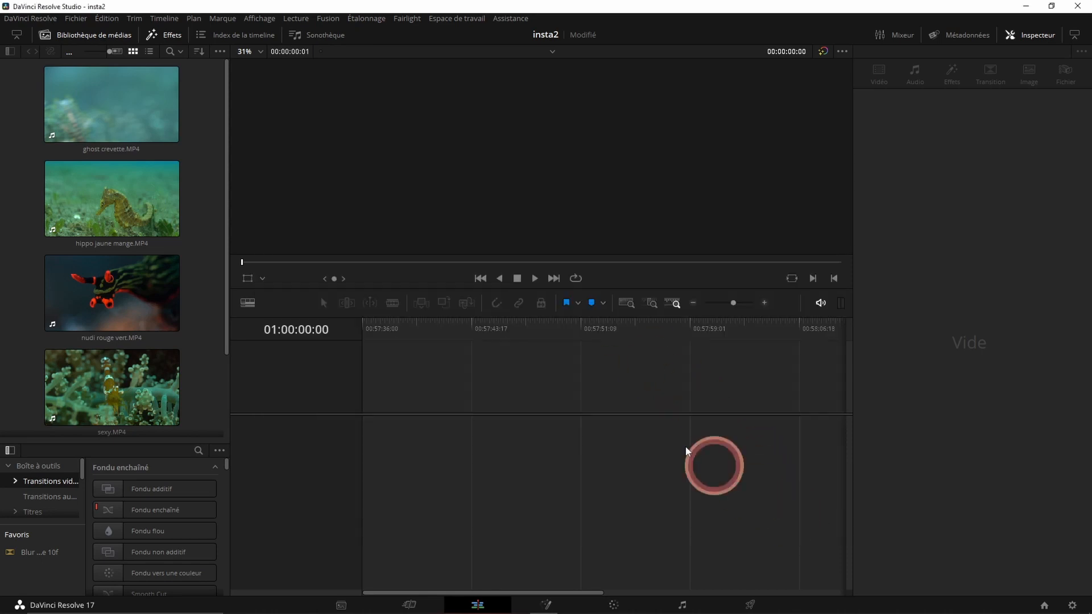
Step: Place the hippo jaune mange, nudi rouge vert, sexy and skeleton bo clips together from the media pool into a new timeline
{"action": "scroll", "coordinate": [197, 200], "scroll_direction": "down", "scroll_amount": 1}
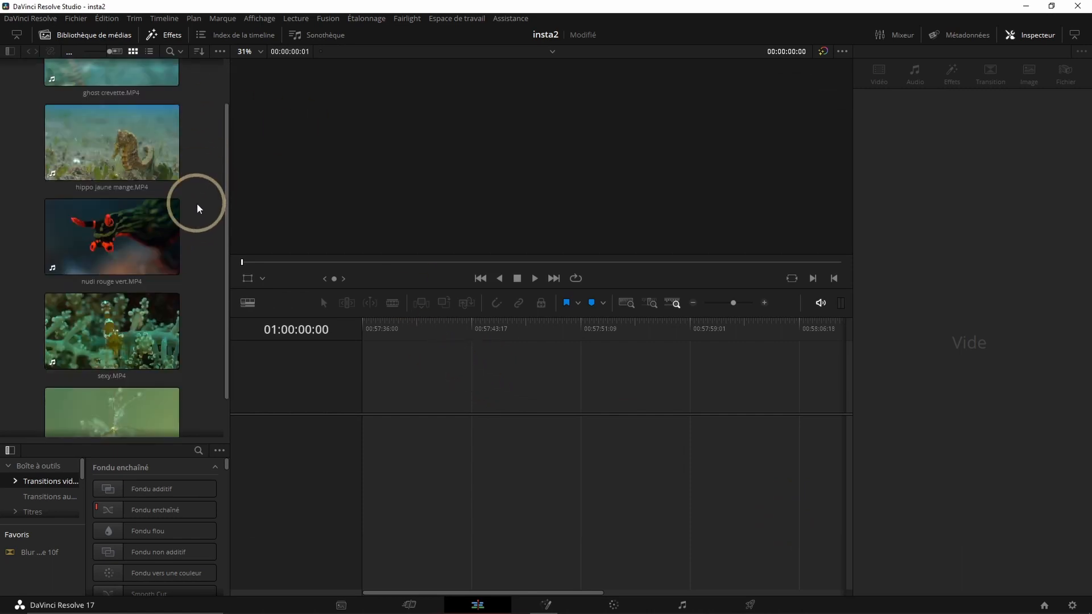
{"action": "left_click_drag", "start_coordinate": [200, 147], "coordinate": [134, 146]}
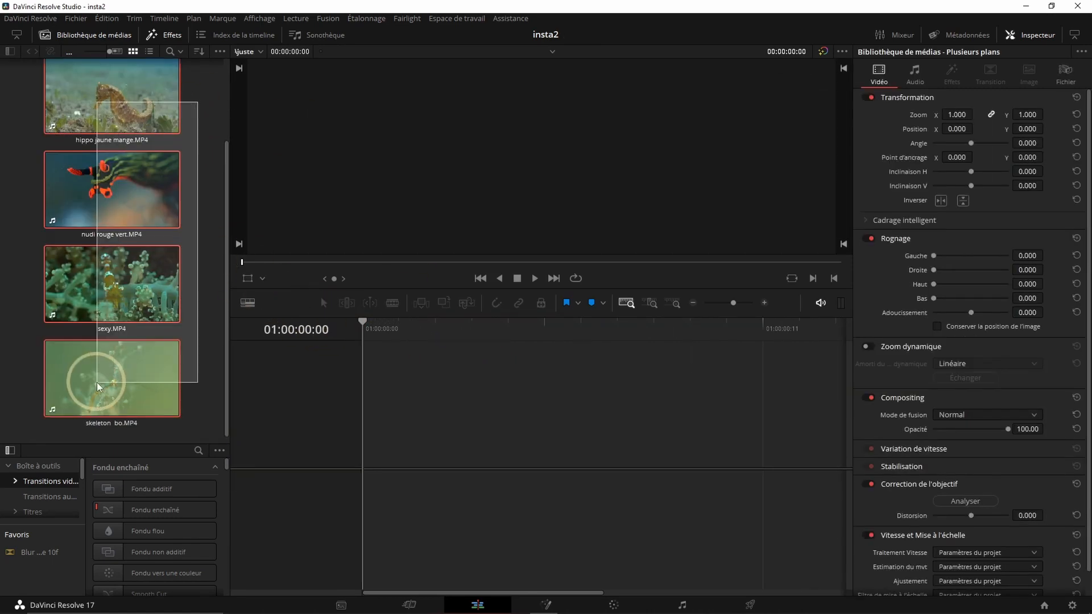
{"action": "left_click_drag", "start_coordinate": [97, 383], "coordinate": [97, 383]}
{"action": "left_click_drag", "start_coordinate": [98, 175], "coordinate": [364, 473]}
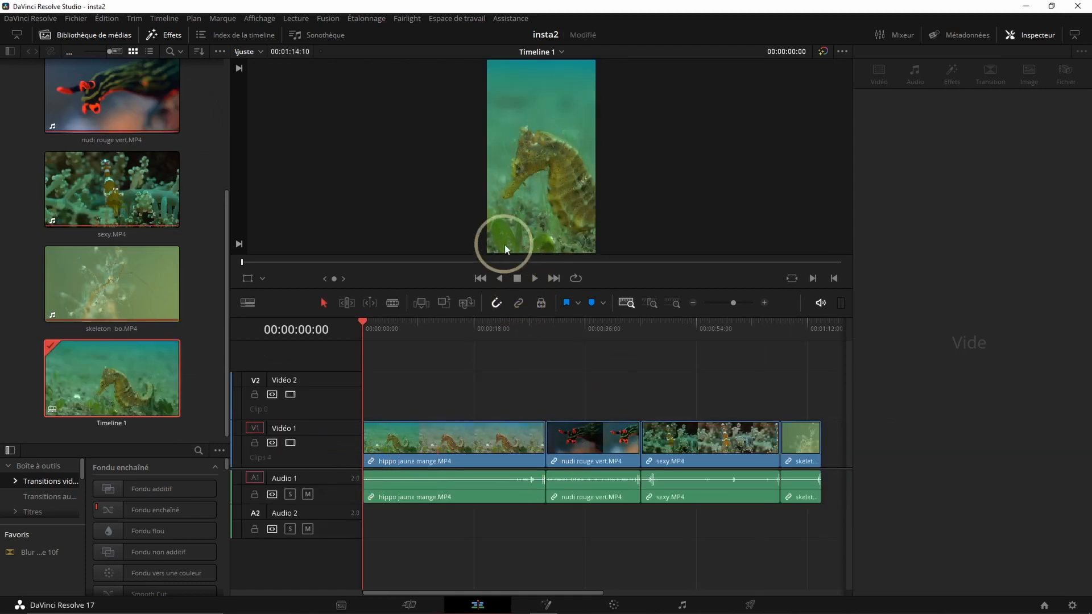
Step: Scrub through the new vertical timeline to check how its clips are framed, stopping in sexy.MP4 at 00:00:53:00
{"action": "left_click_drag", "start_coordinate": [387, 329], "coordinate": [579, 335]}
{"action": "key", "text": "Home"}
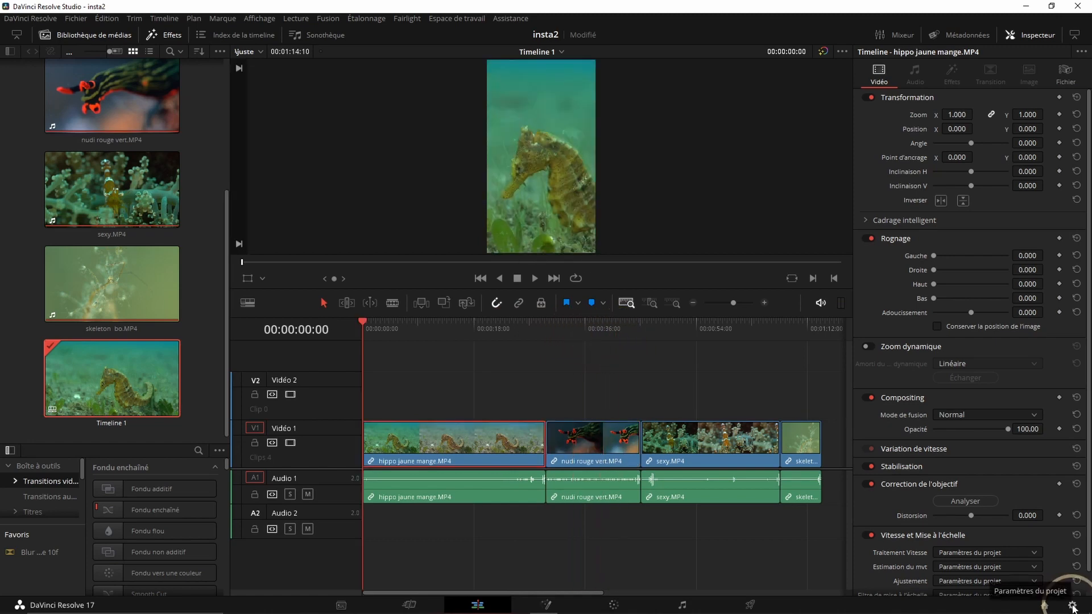
{"action": "left_click_drag", "start_coordinate": [438, 334], "coordinate": [690, 336]}
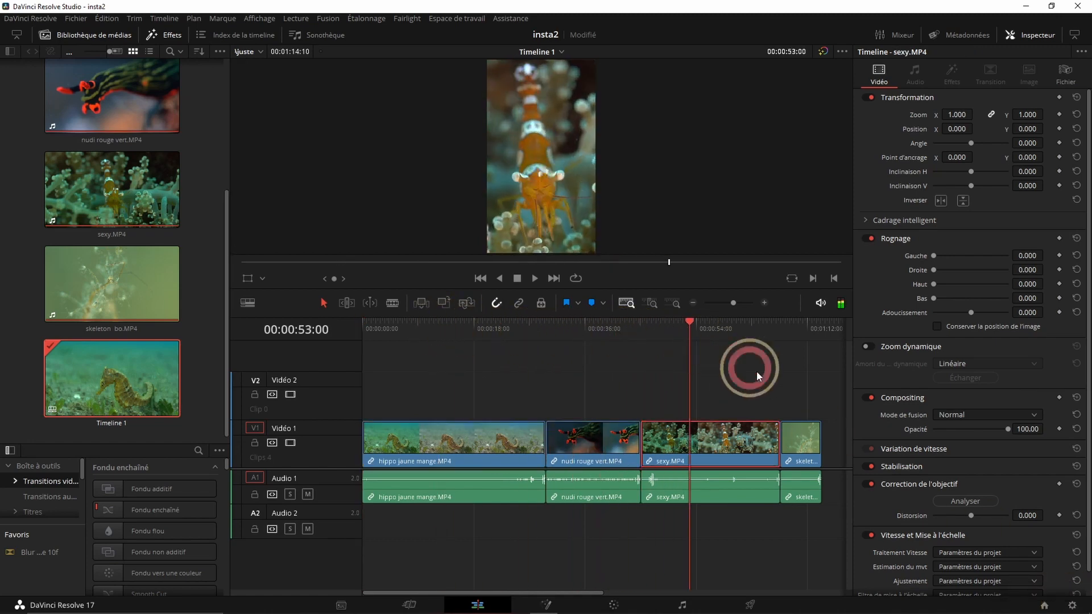
Step: Review the project's scaling and resolution settings, and save the current project configuration as a preset named insta
{"action": "left_click", "coordinate": [1072, 605]}
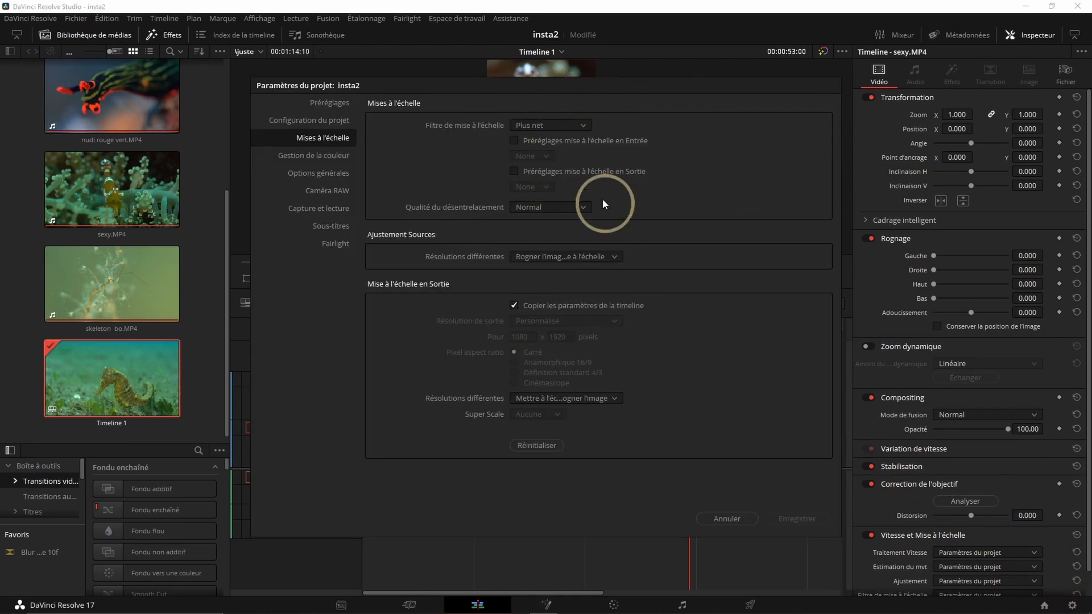
{"action": "left_click", "coordinate": [316, 122]}
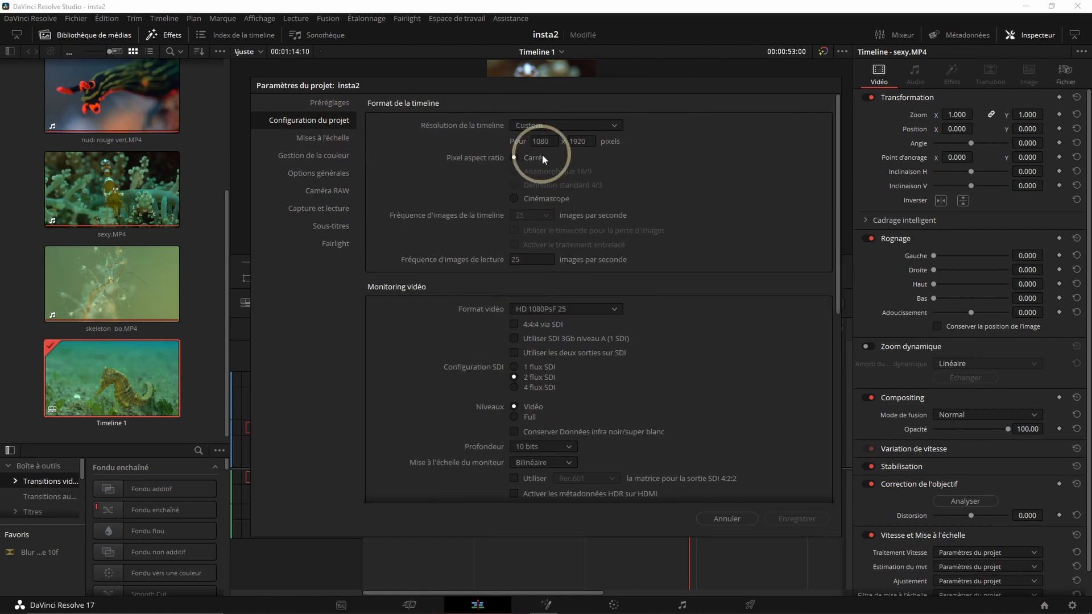
{"action": "left_click", "coordinate": [336, 102]}
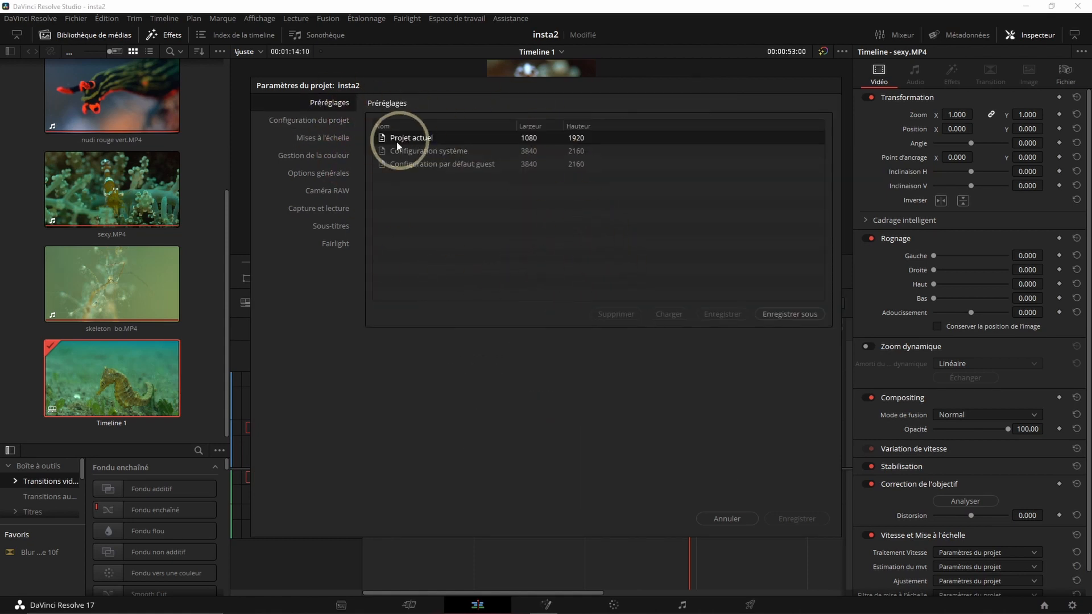
{"action": "left_click", "coordinate": [779, 316]}
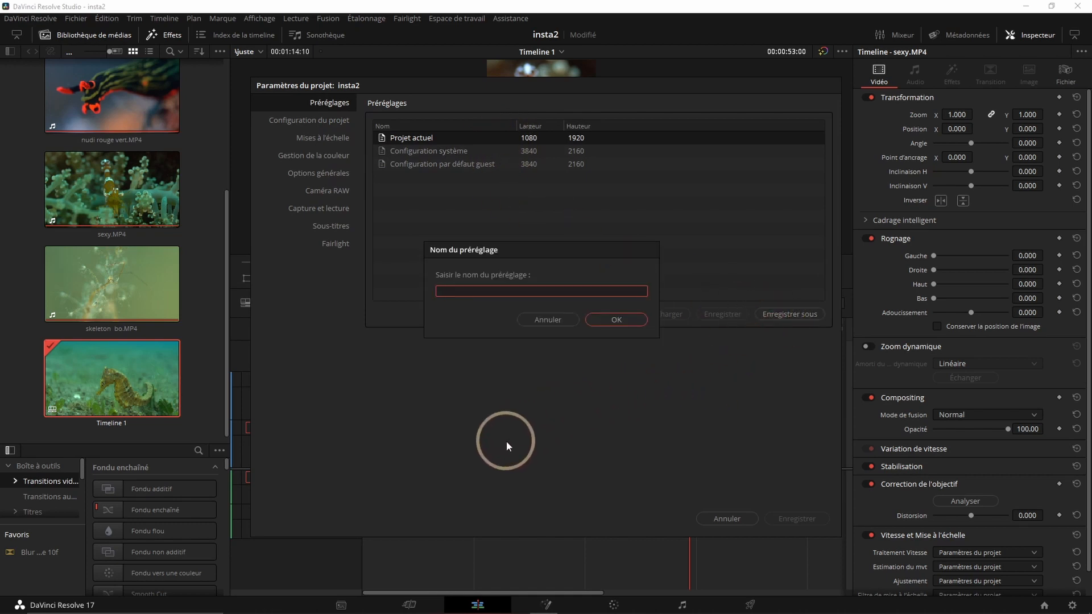
{"action": "type", "text": "insta"}
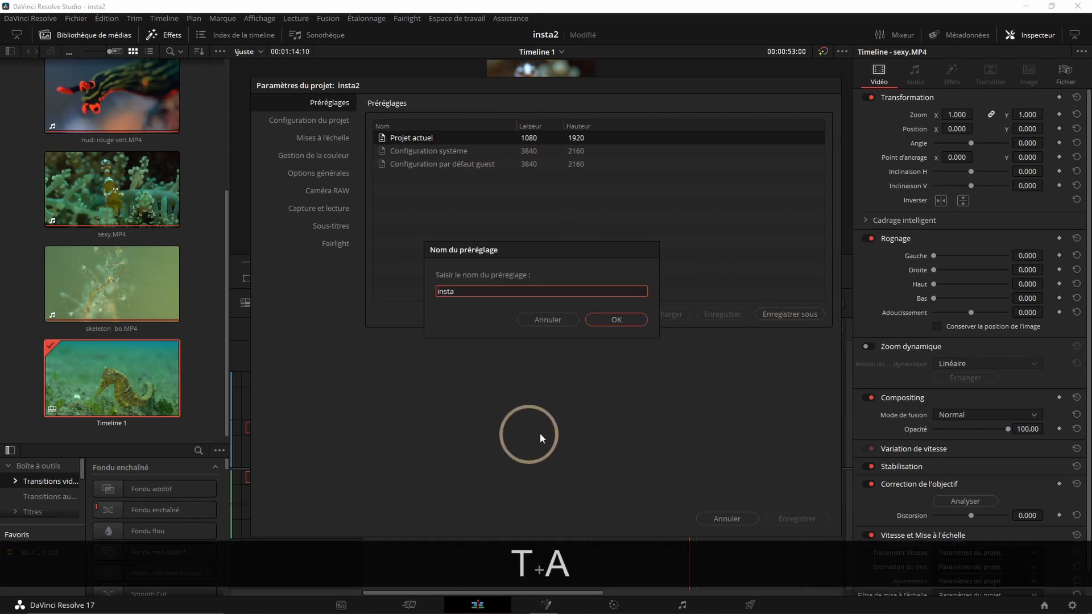
{"action": "key", "text": "Return"}
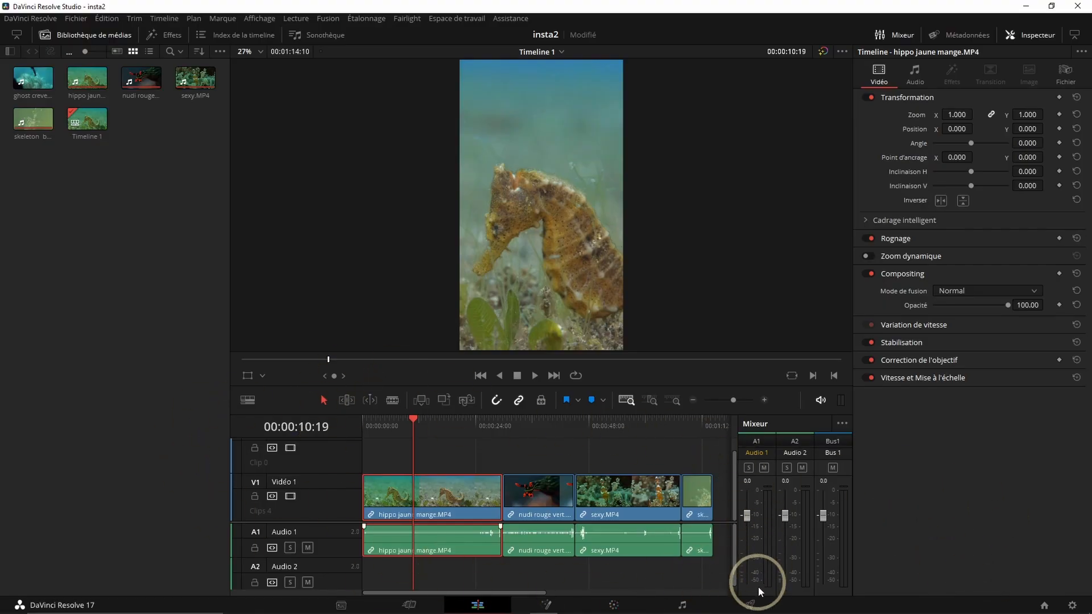
Step: Start an export of the vertical timeline named insta, with Local Disk (E:) as its destination
{"action": "left_click", "coordinate": [754, 606]}
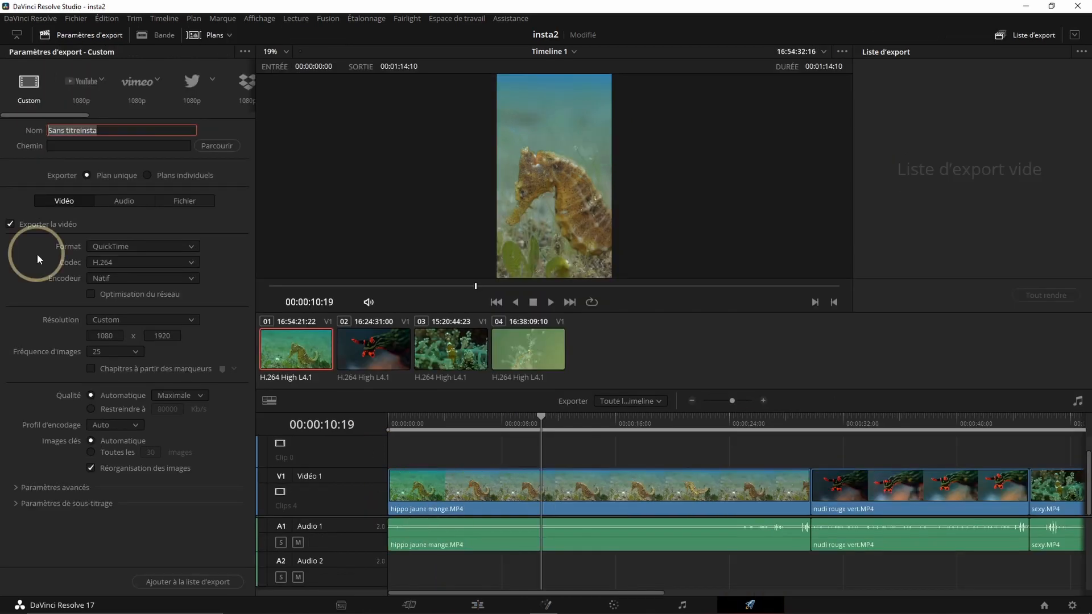
{"action": "key", "text": "BackSpace"}
{"action": "left_click", "coordinate": [219, 147]}
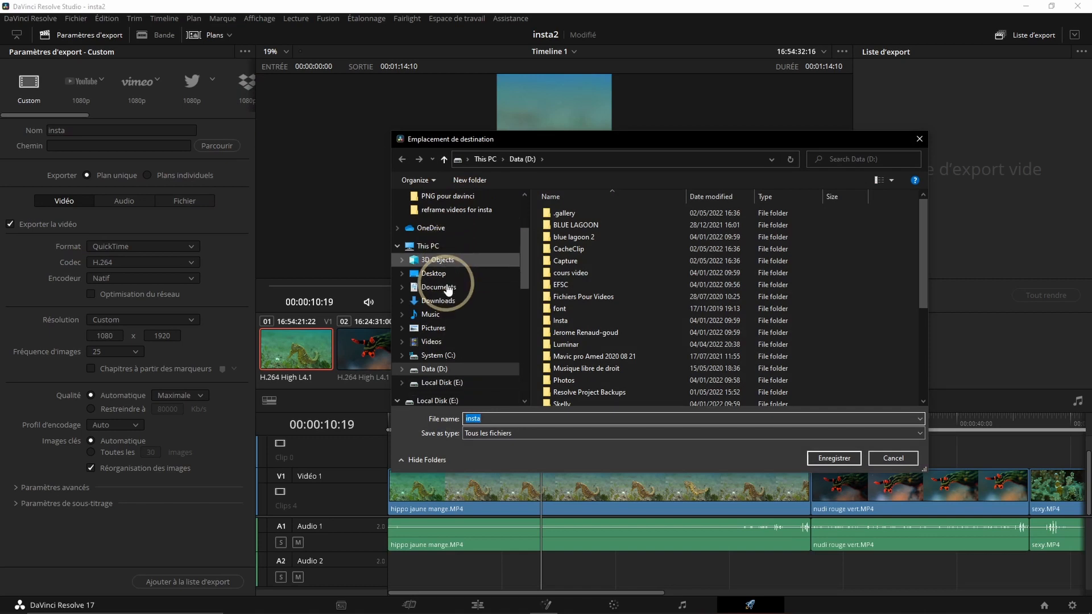
{"action": "left_click", "coordinate": [442, 383]}
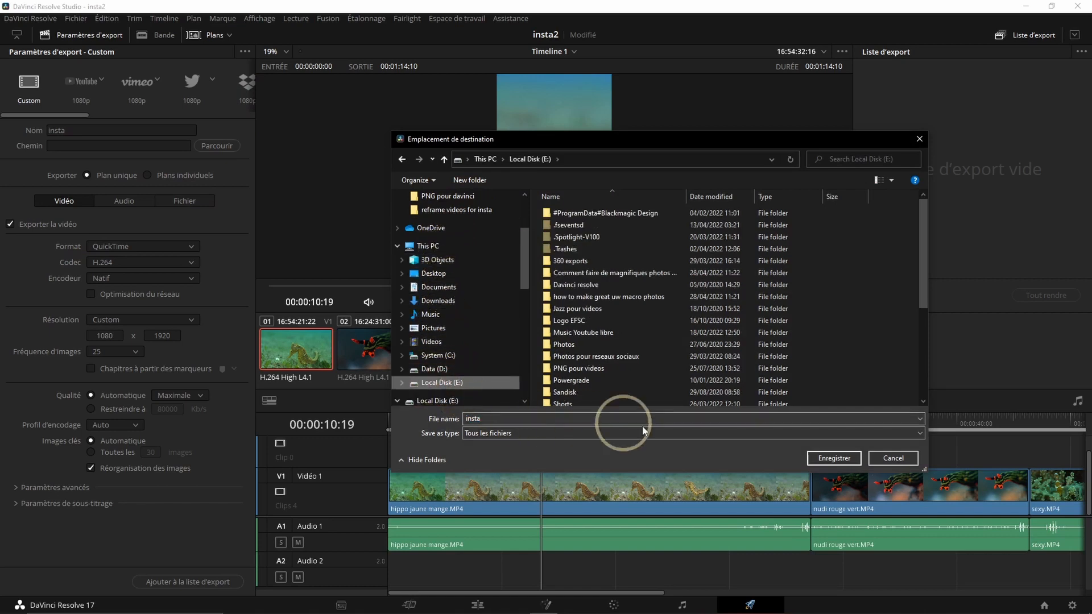
{"action": "left_click", "coordinate": [836, 458]}
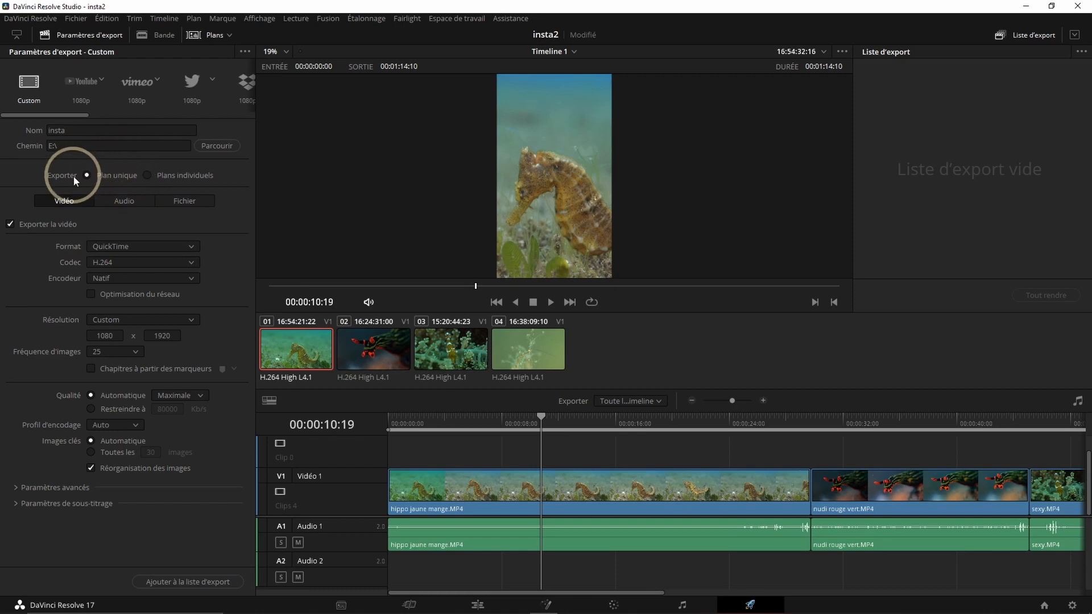
Step: Set the export format to MP4 and restrict the video quality to 8000 Kb/s
{"action": "left_click", "coordinate": [191, 247]}
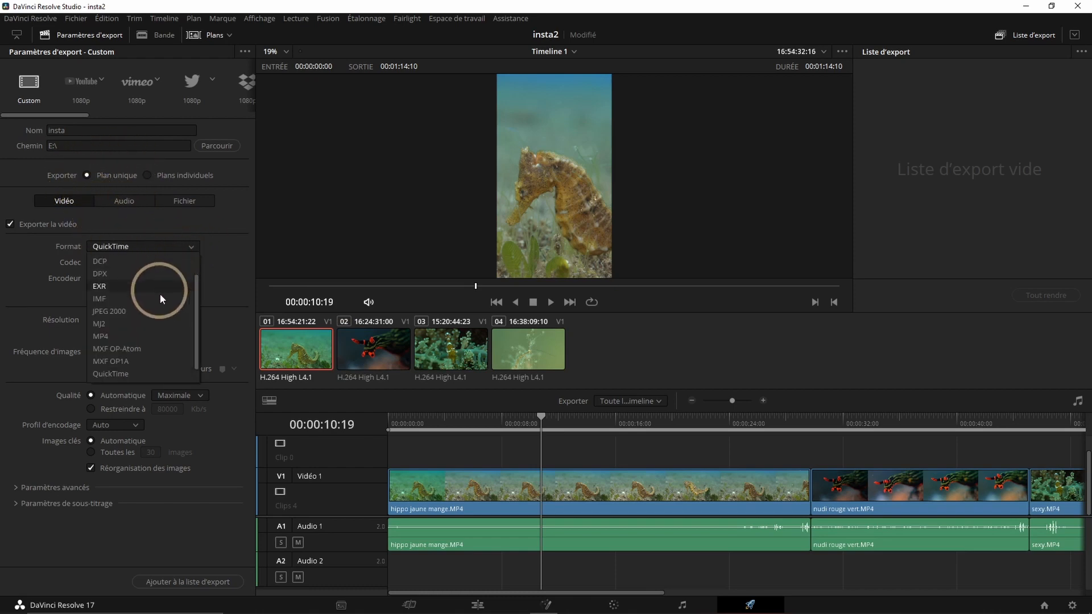
{"action": "left_click", "coordinate": [142, 336]}
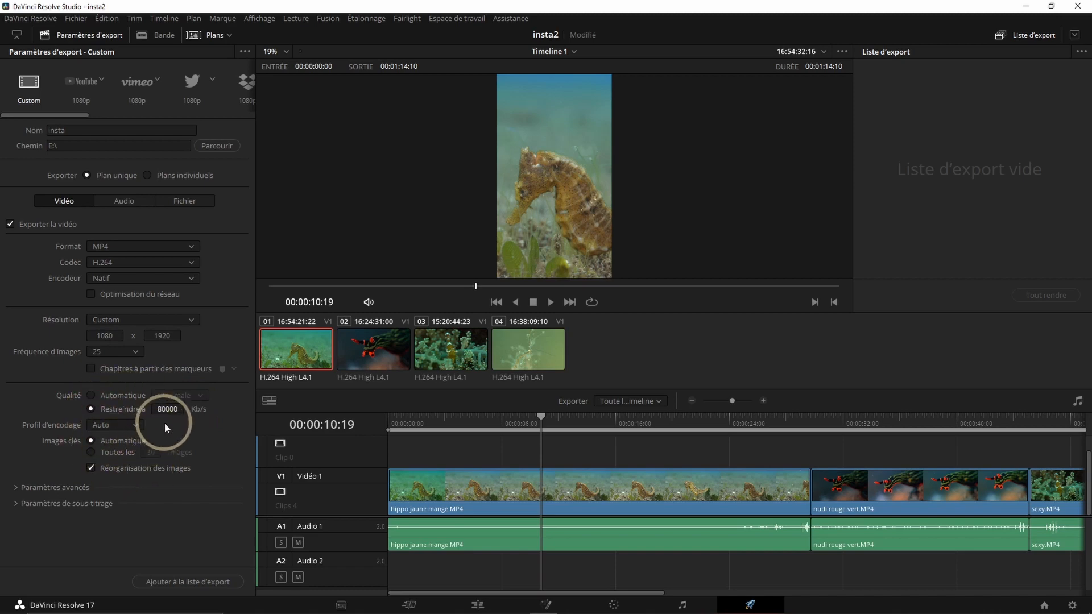
{"action": "type", "text": "8000"}
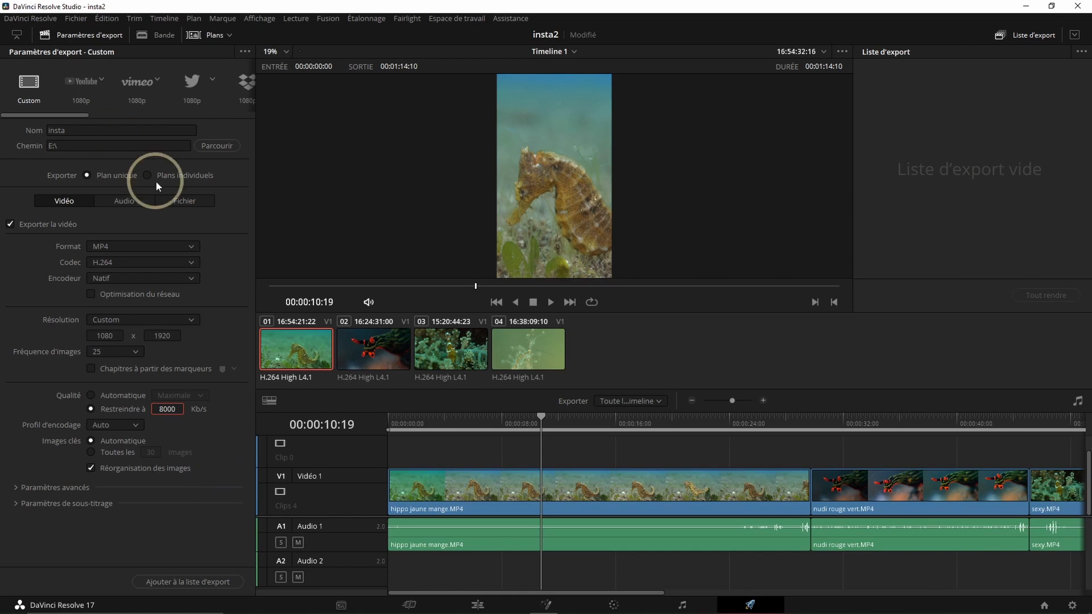
Step: Check the export's audio settings, then add the job to the render queue and render it
{"action": "left_click", "coordinate": [126, 202]}
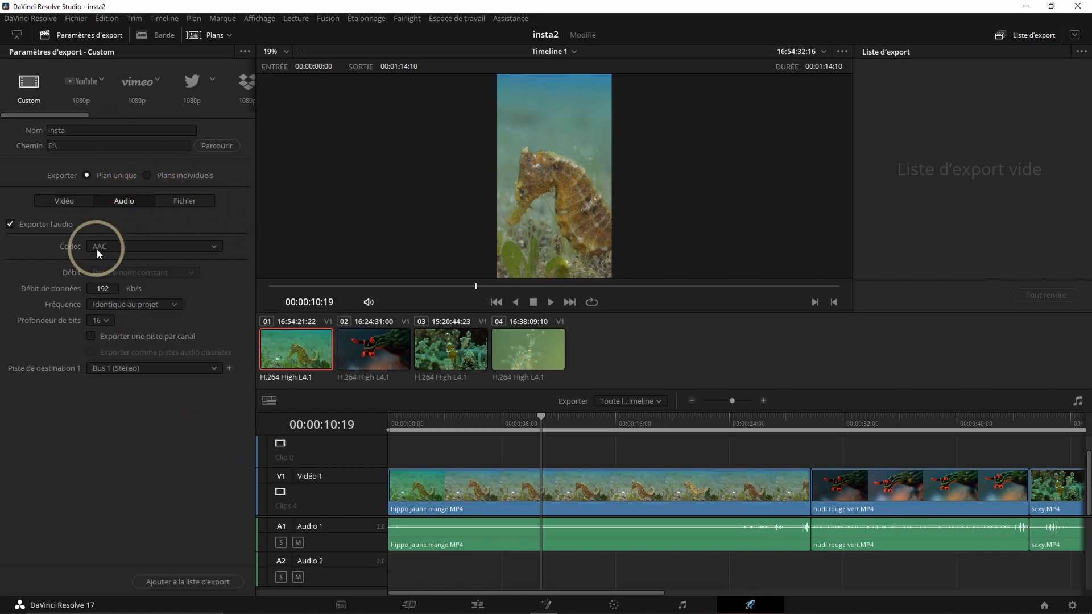
{"action": "left_click", "coordinate": [66, 202]}
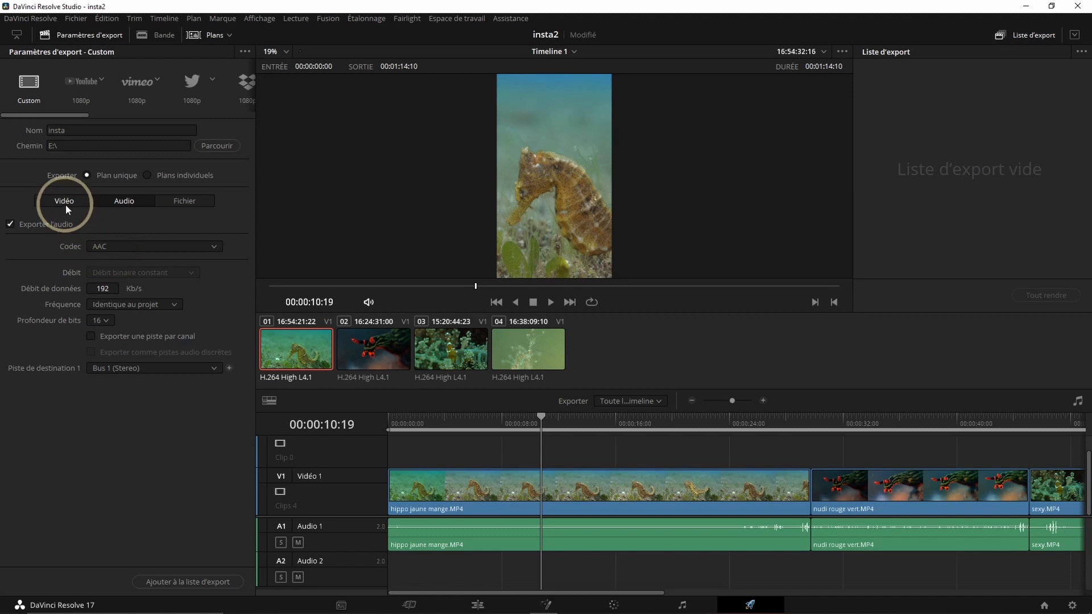
{"action": "left_click", "coordinate": [182, 584]}
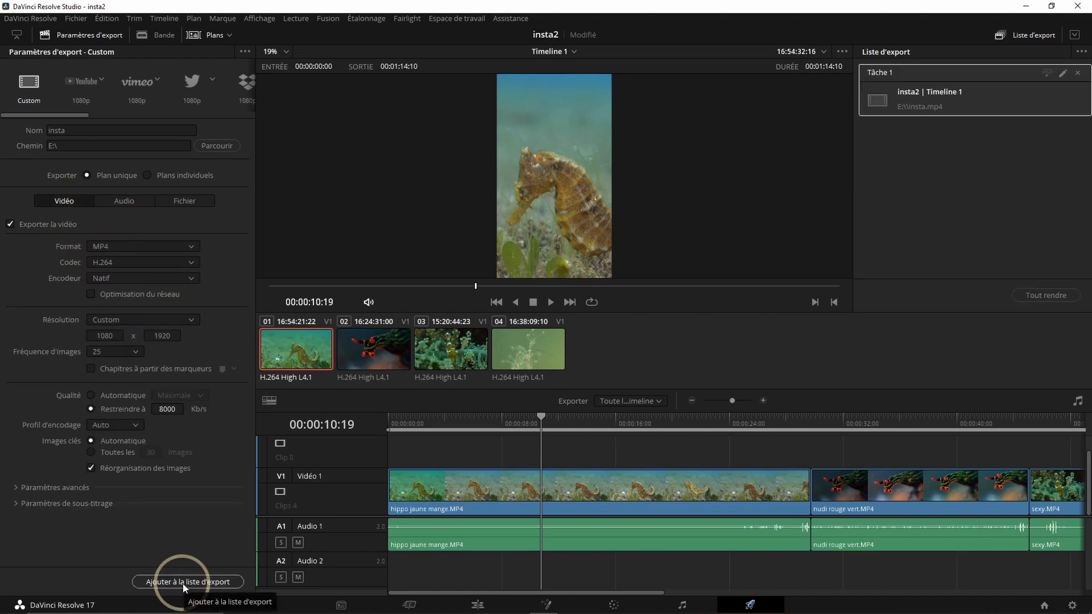
{"action": "left_click", "coordinate": [1054, 100]}
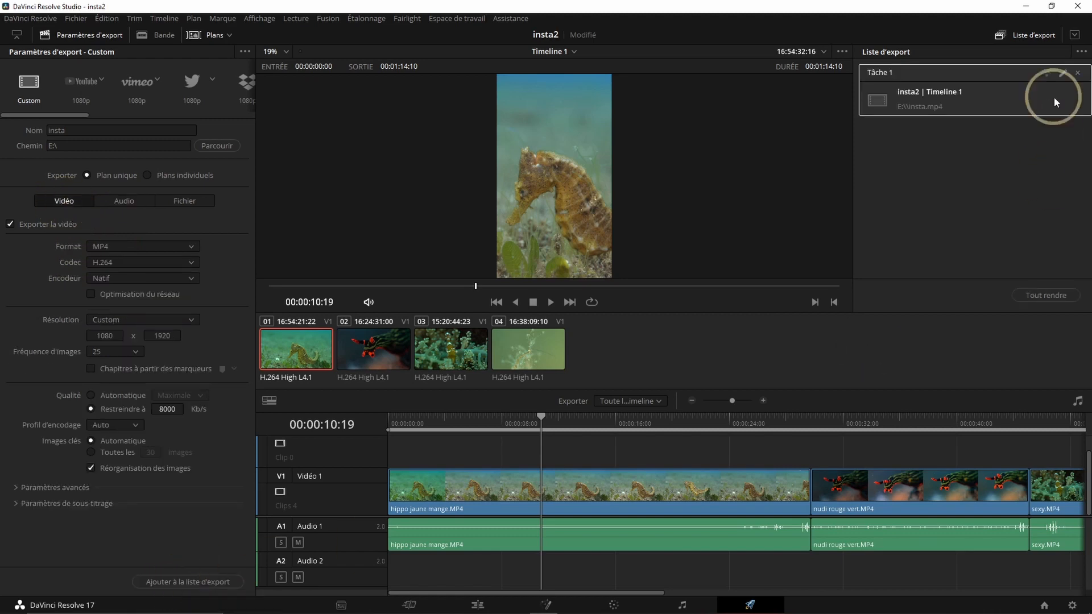
{"action": "left_click", "coordinate": [1039, 300]}
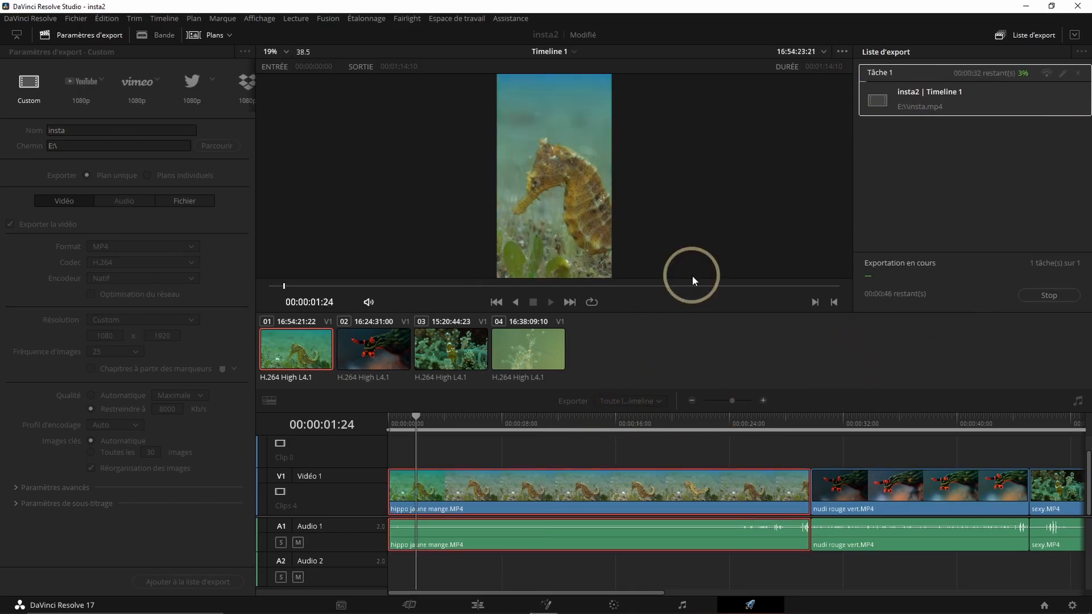